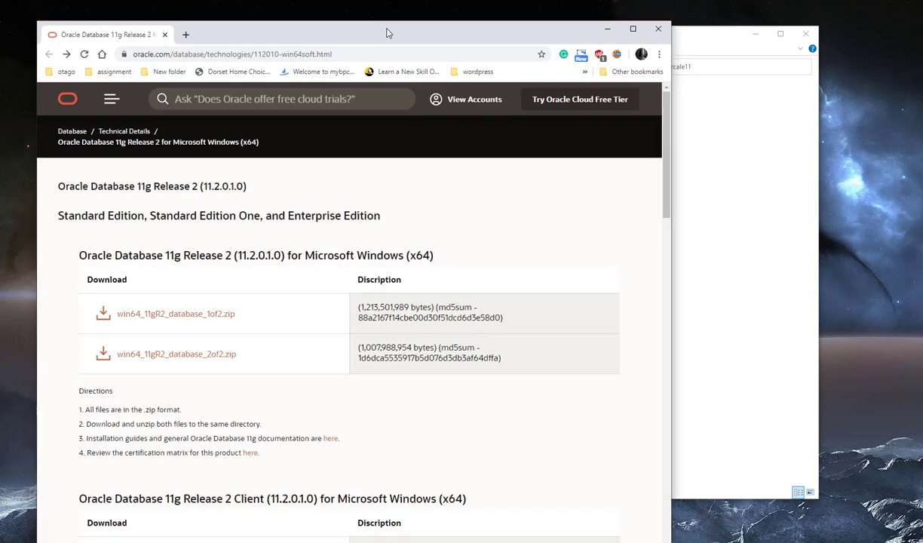
- Review the Oracle 11g R2 Windows x64 download page listing the two win64_11gR2 zip files
left_click(358, 52)
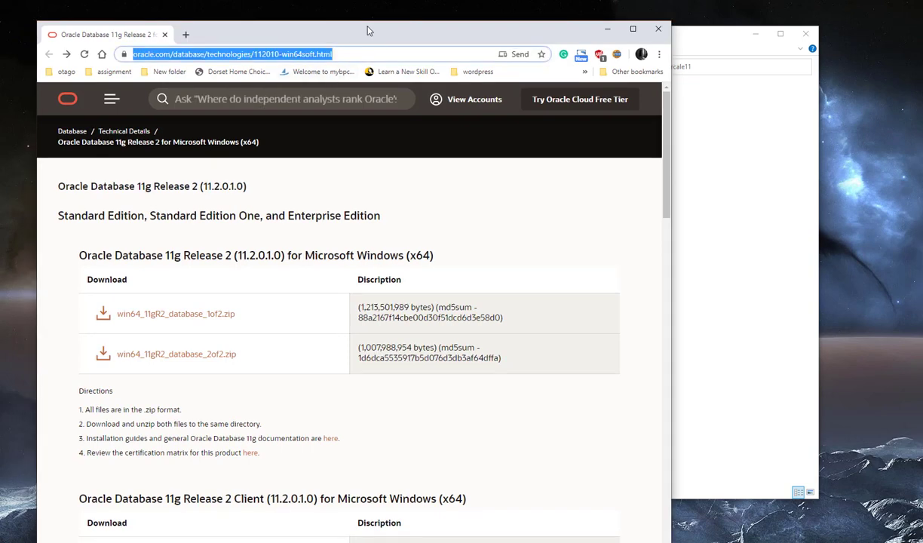
left_click_drag(369, 29, 388, 9)
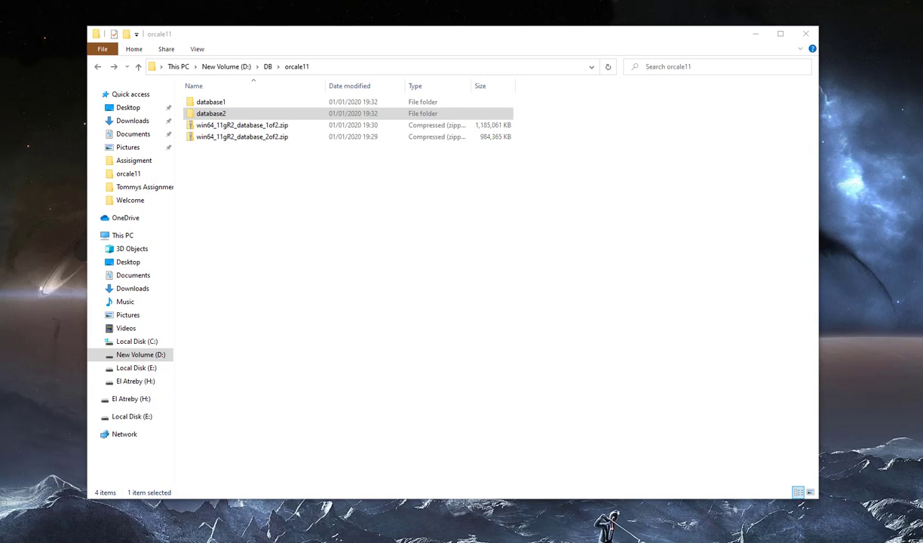
- Open database2\database\stage\Components to show its four oracle folders
left_click(228, 115)
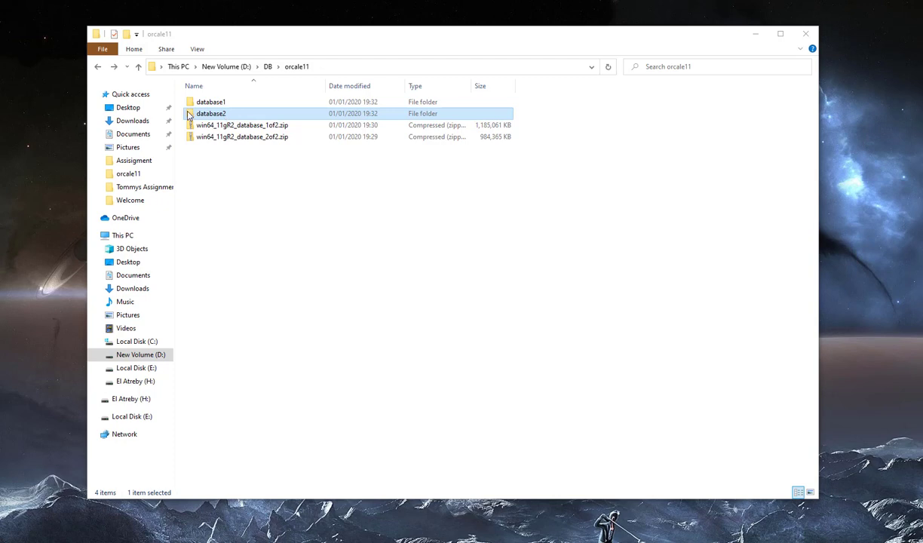
double_click(226, 118)
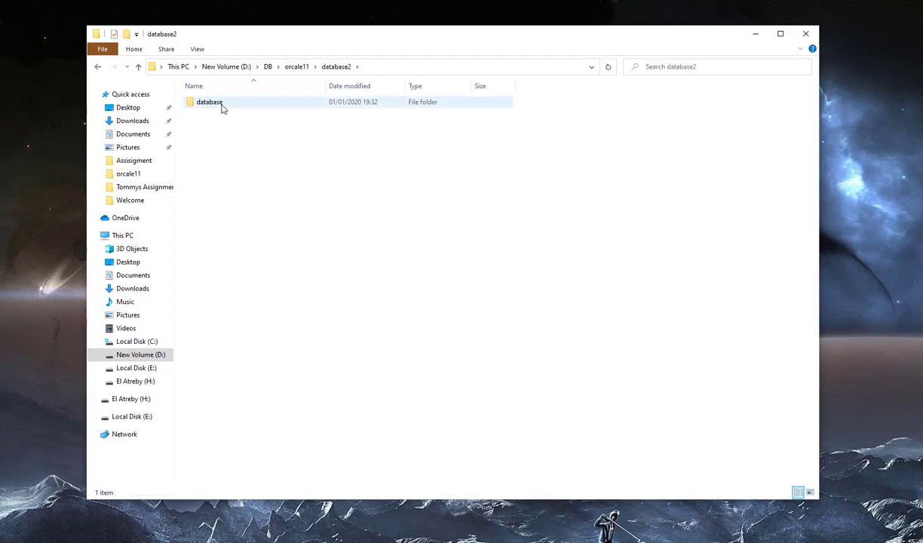
double_click(219, 103)
double_click(222, 106)
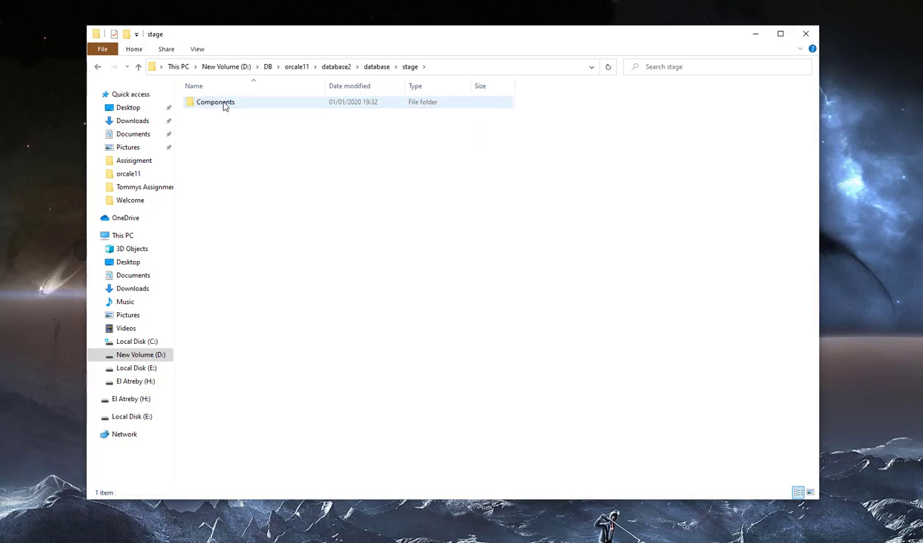
double_click(223, 107)
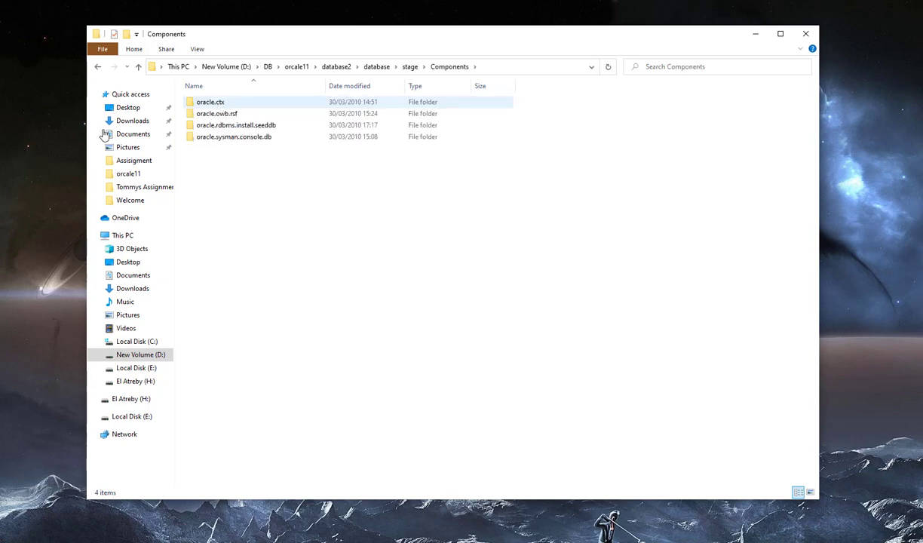
left_click(31, 143)
left_click(207, 160)
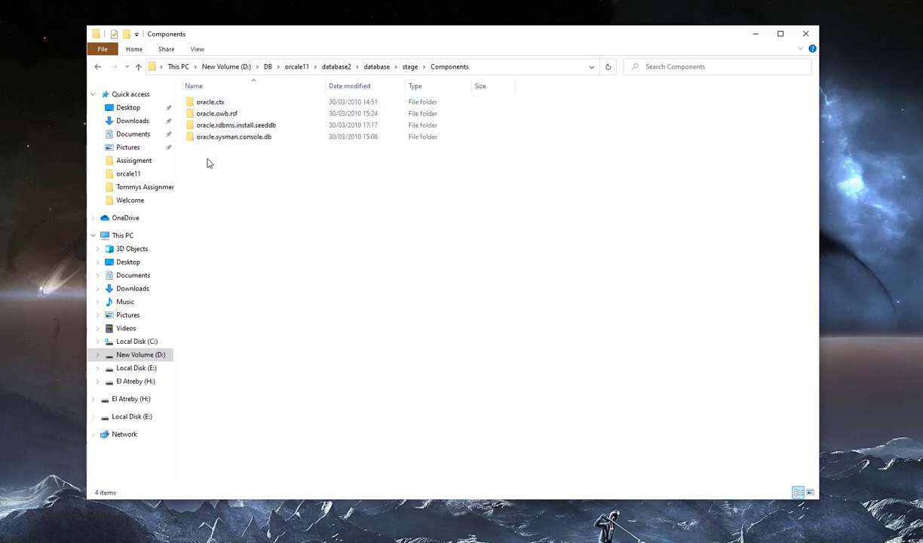
- Select the four oracle folders, then browse to database1\database\stage\Components
key("ctrl+a")
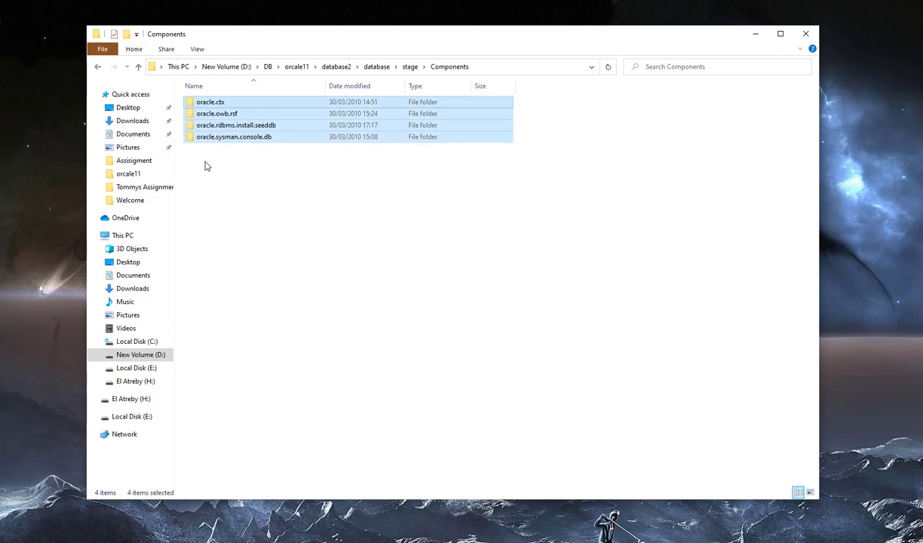
left_click(344, 186)
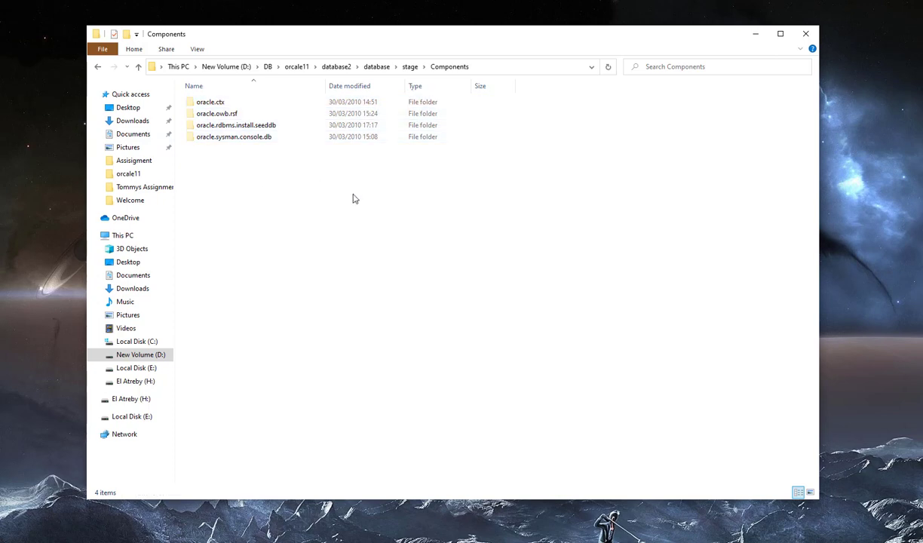
left_click(372, 72)
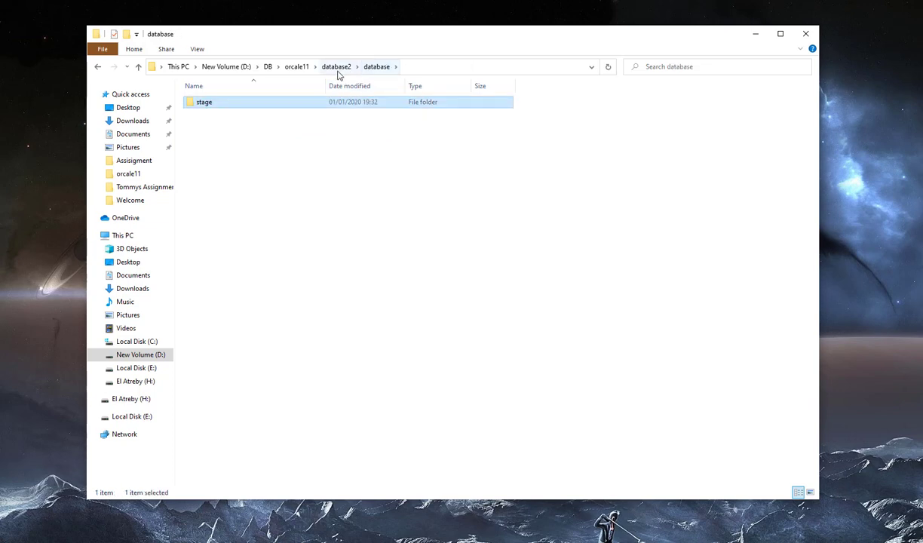
left_click(340, 72)
left_click(300, 74)
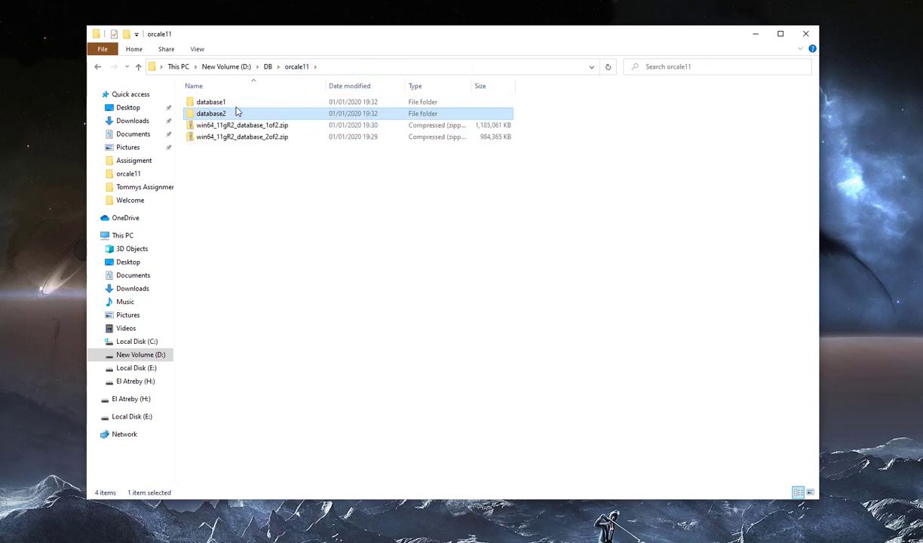
double_click(221, 106)
double_click(222, 106)
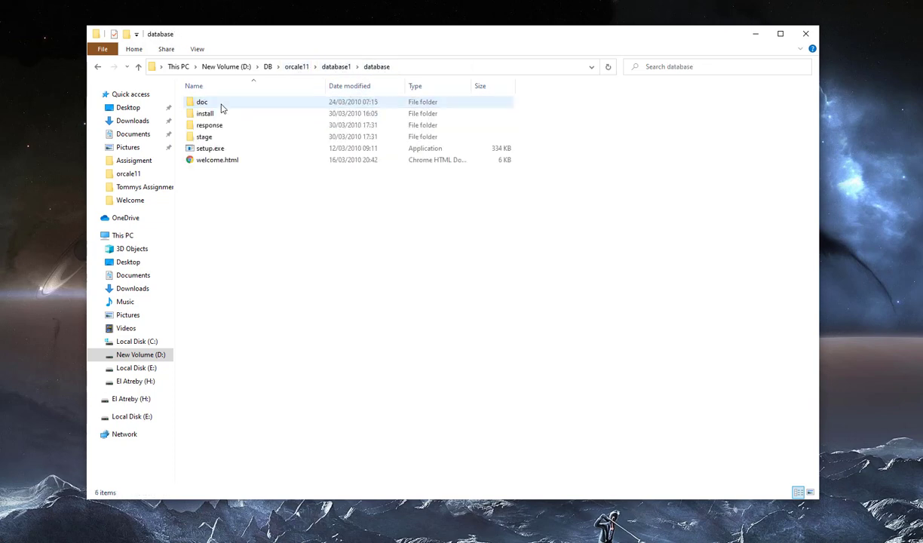
double_click(238, 138)
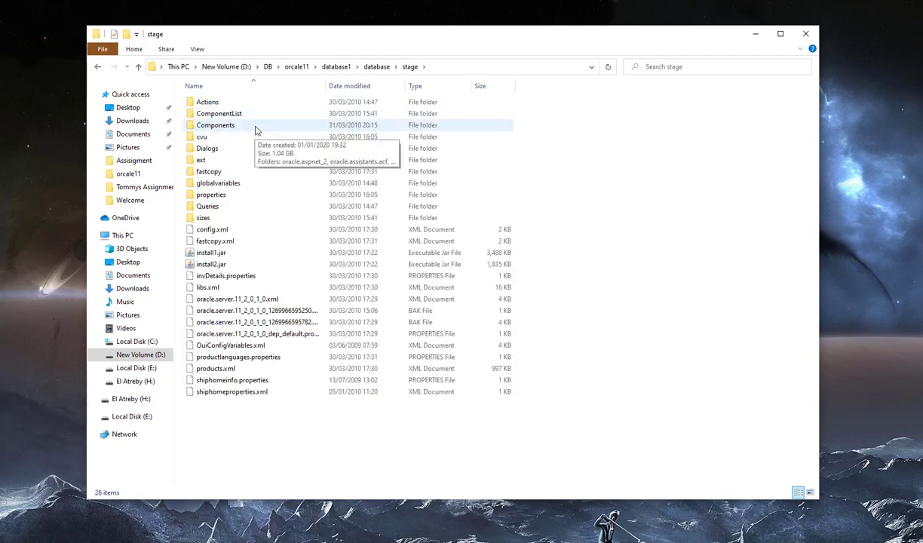
double_click(251, 125)
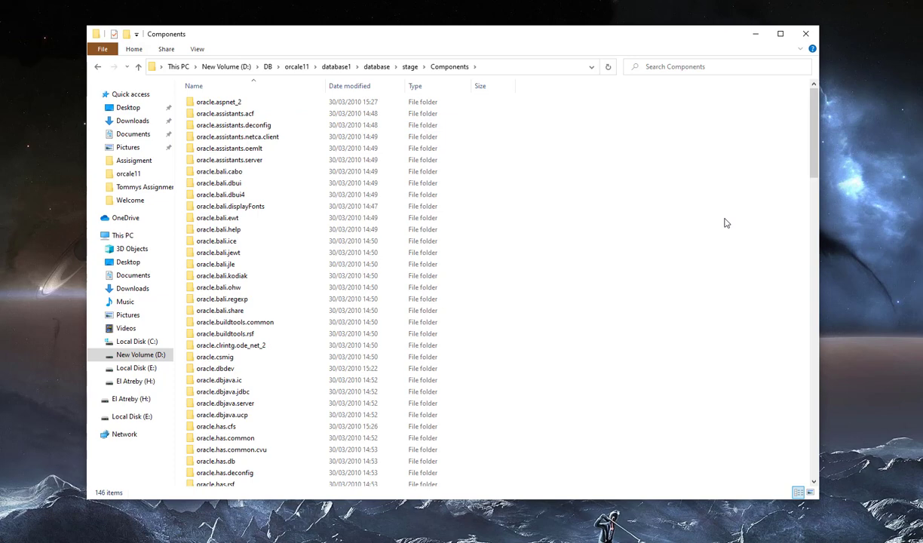
- Paste the four oracle folders into database1's Components, then return to database1\database
key("ctrl+v")
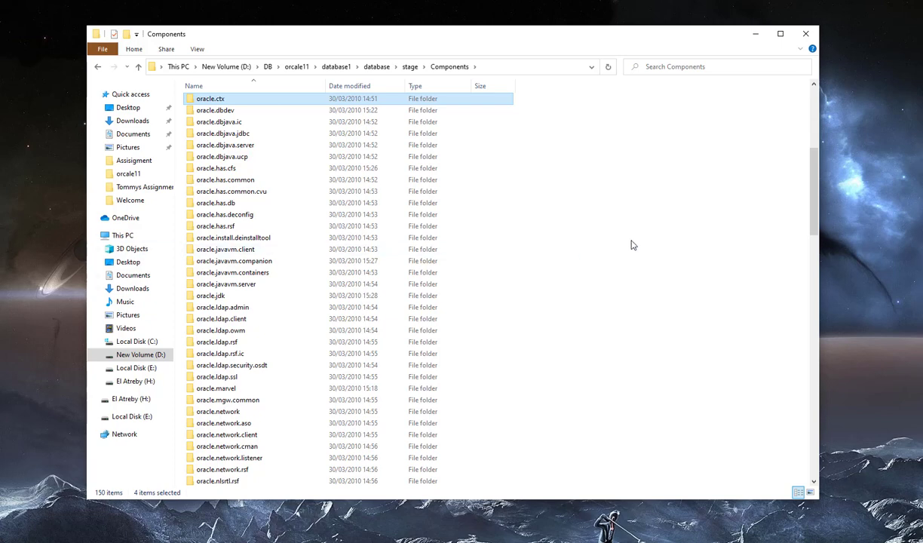
scroll(632, 245, "down", 2)
left_click(676, 241)
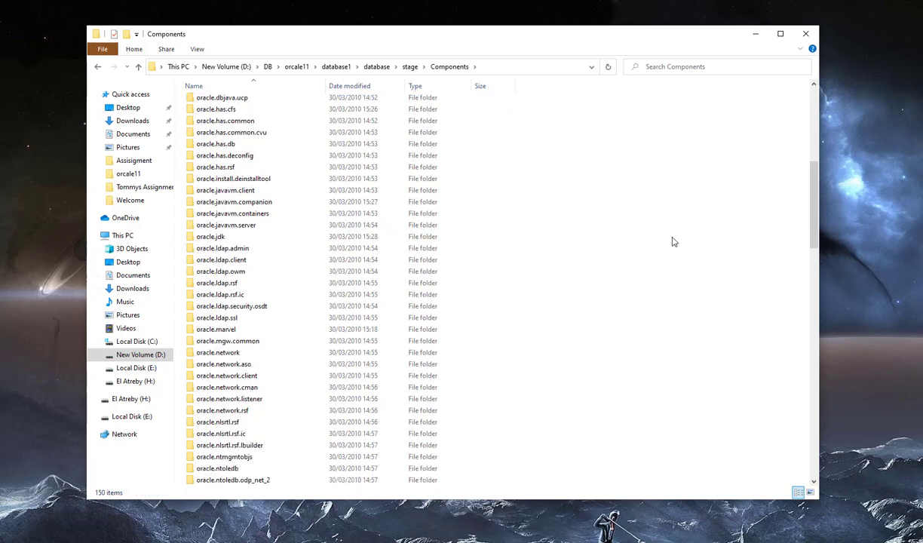
scroll(553, 195, "up", 3)
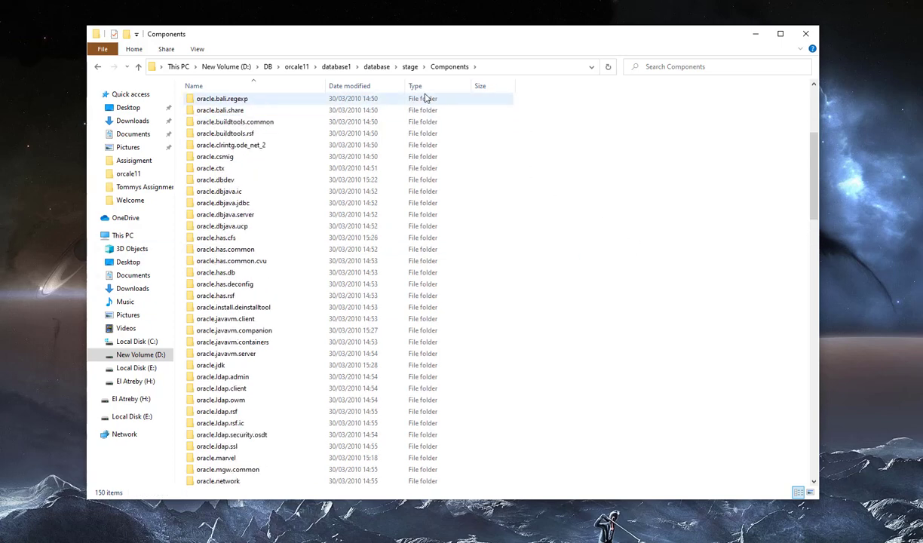
left_click(409, 66)
left_click(376, 67)
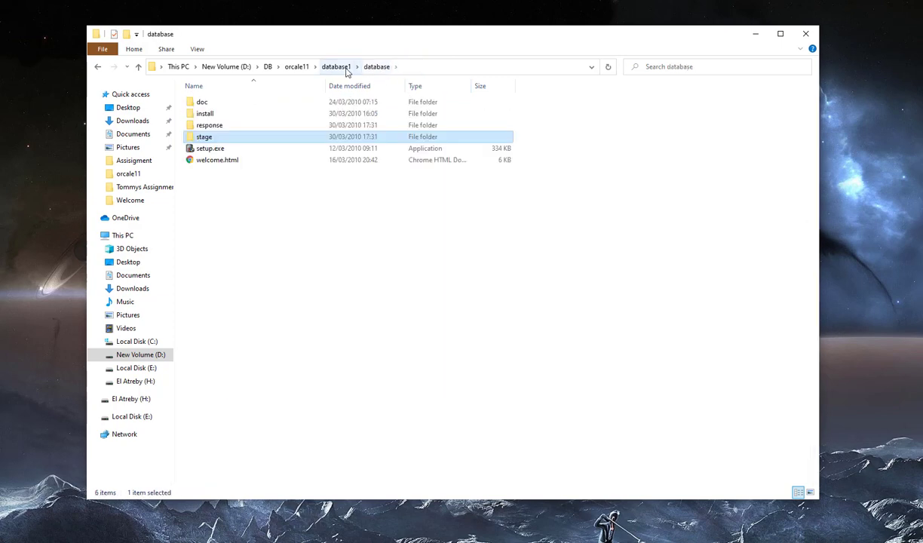
- Open database2\database\stage\Components to confirm it is empty
left_click(337, 67)
left_click(296, 68)
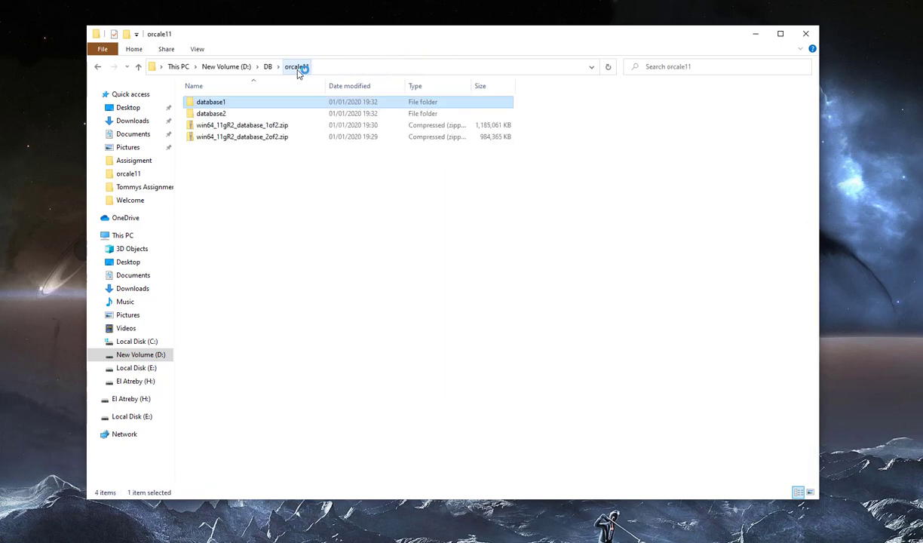
left_click(195, 115)
double_click(197, 114)
double_click(219, 104)
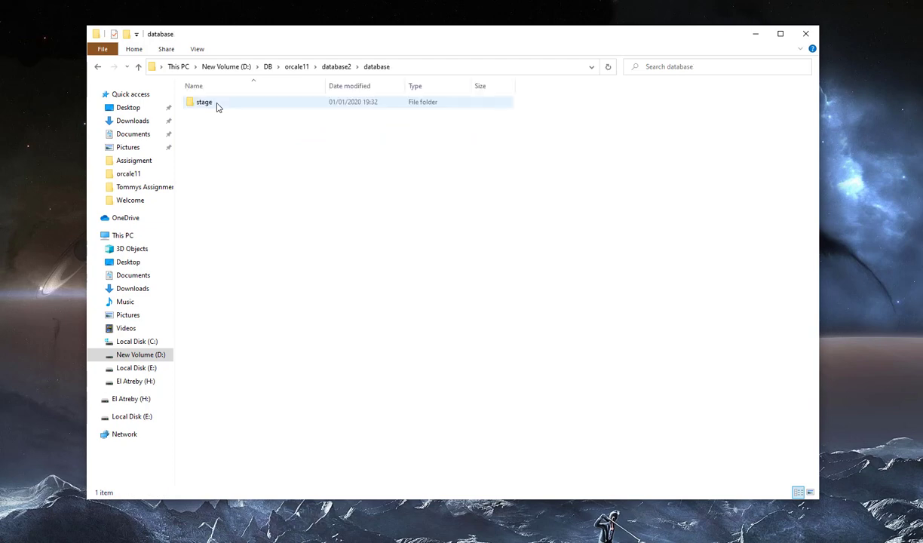
double_click(221, 104)
double_click(221, 104)
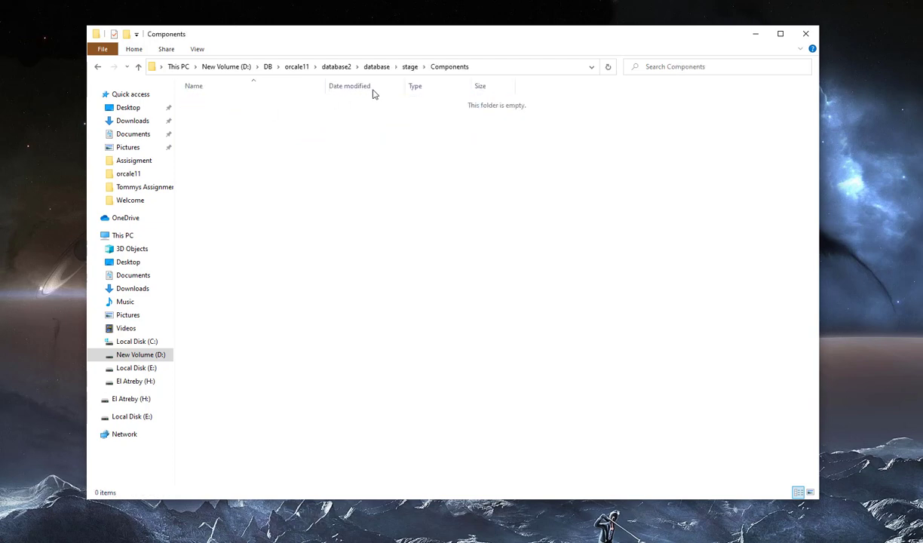
- Return to database1\database and select setup.exe
left_click(375, 66)
left_click(330, 68)
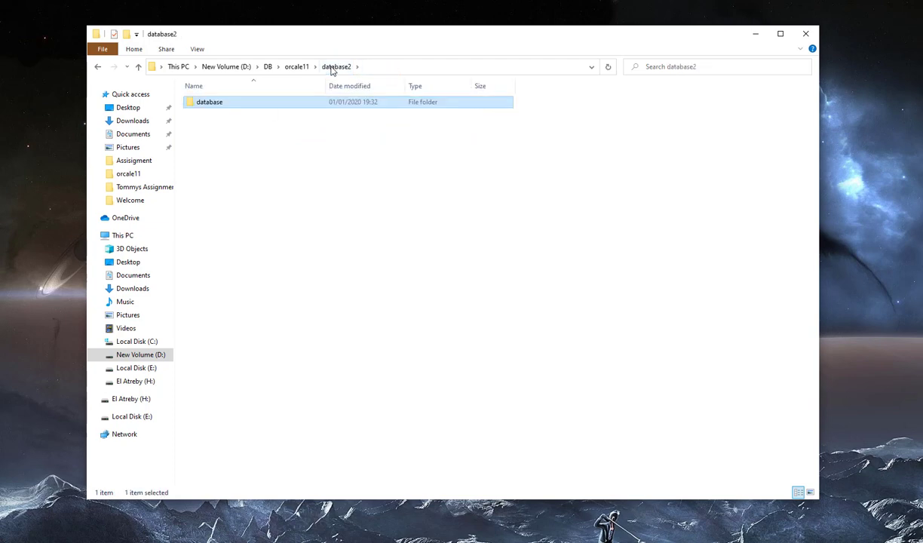
left_click(296, 68)
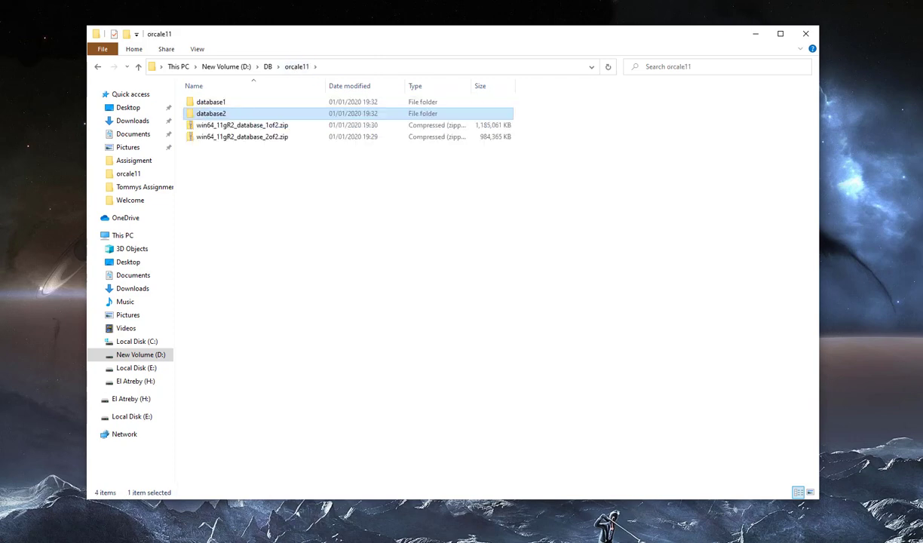
double_click(243, 112)
double_click(243, 110)
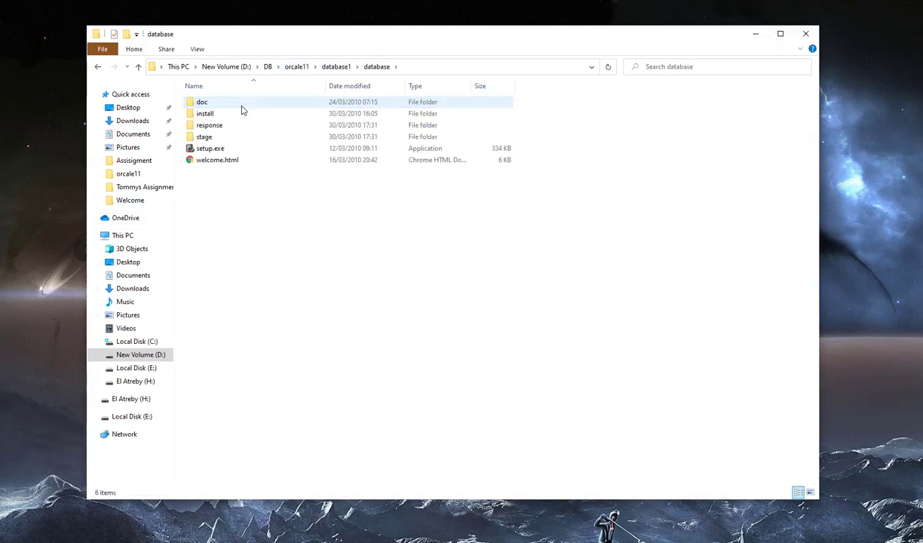
left_click(225, 153)
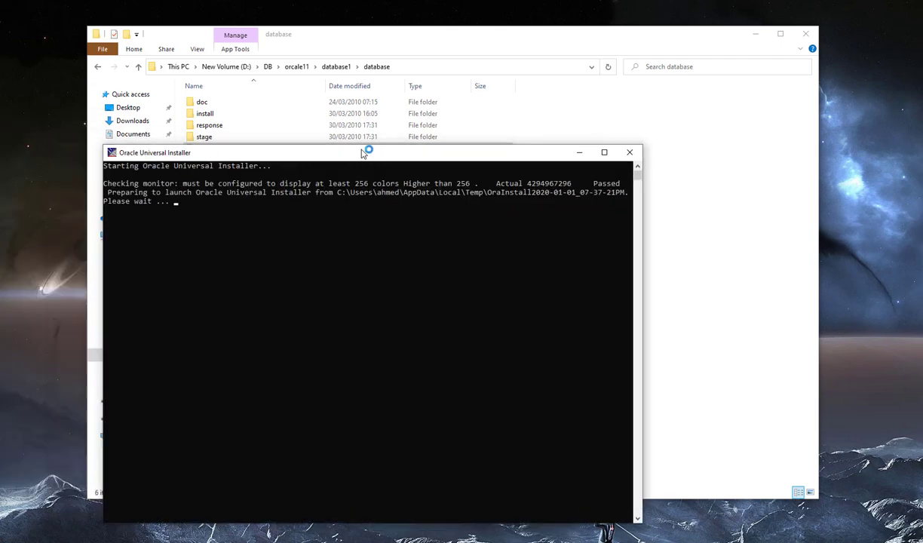
- Move the installer console aside and minimize File Explorer while the installer loads
left_click_drag(365, 155, 261, 29)
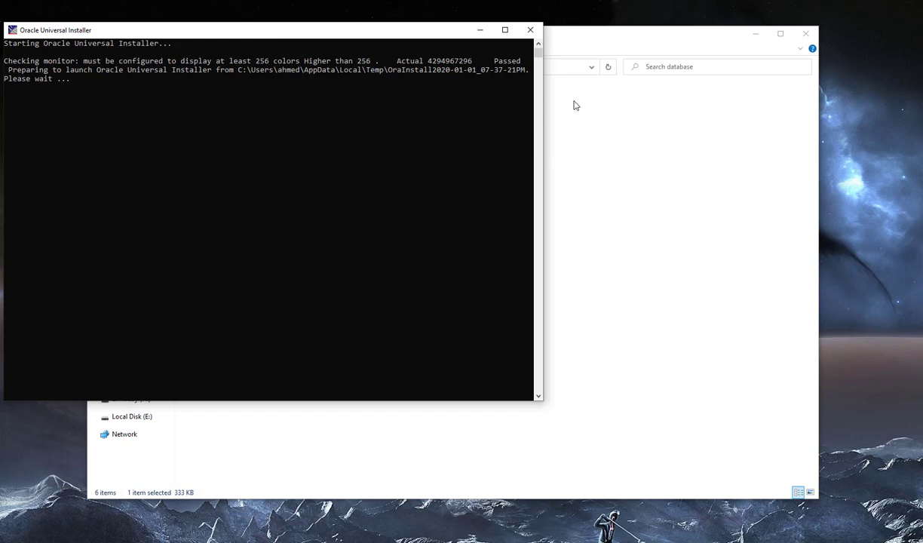
left_click(700, 109)
left_click(754, 34)
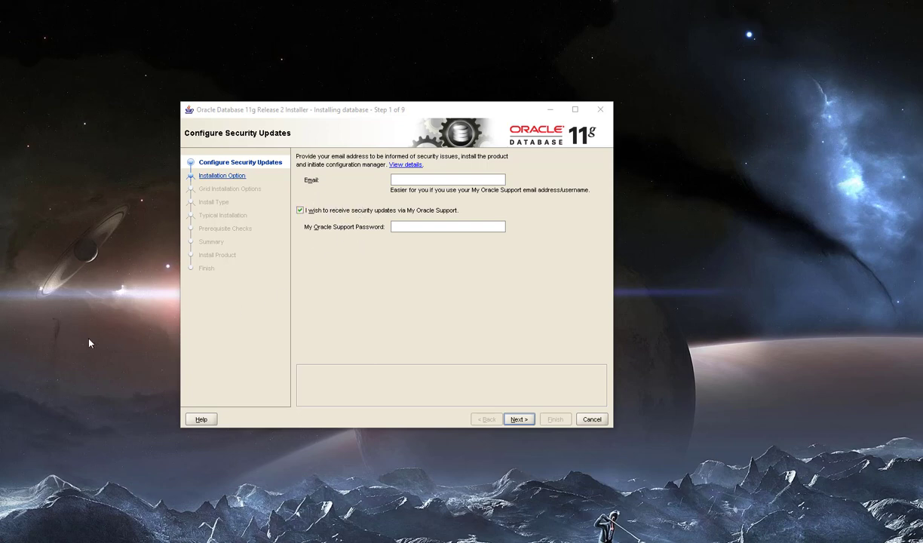
- Skip security updates without an email address, answering Yes to the warning
left_click(519, 420)
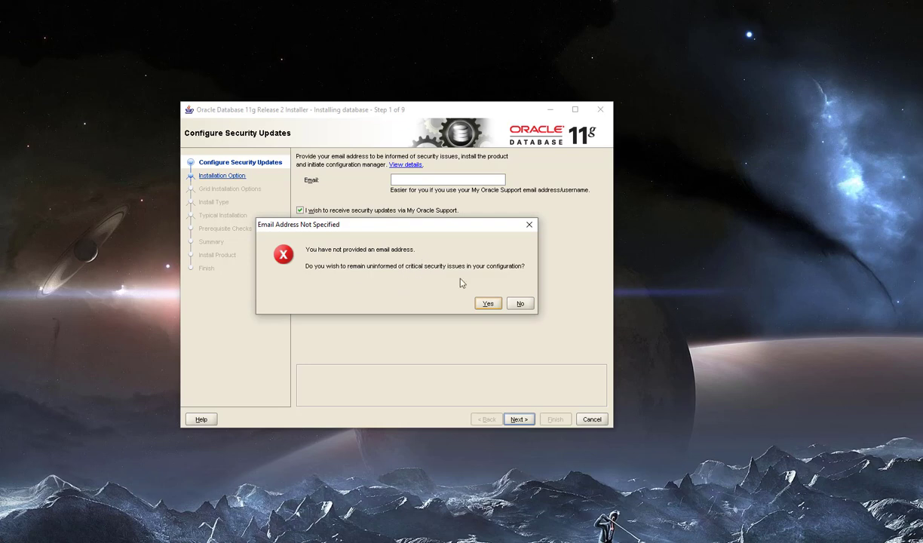
left_click(488, 303)
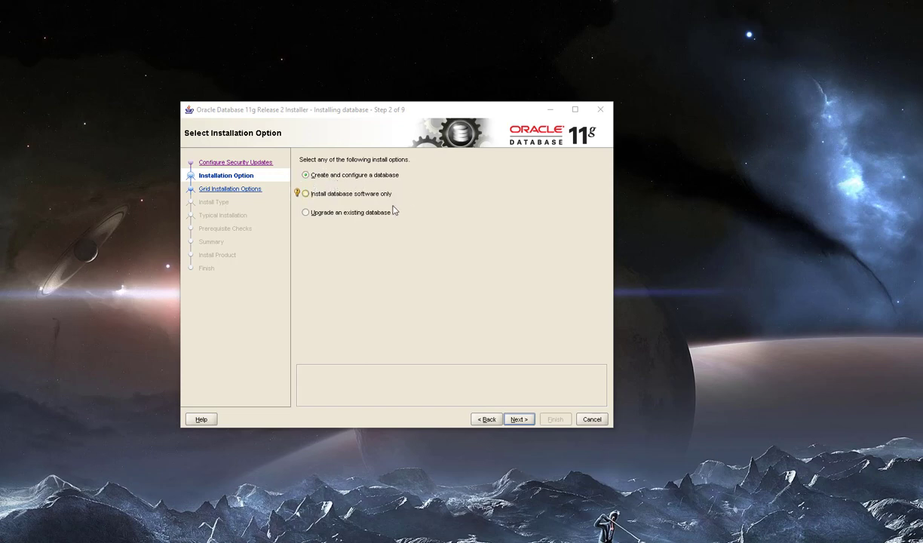
- Keep Create and configure a database and Desktop Class, reaching Typical Install Configuration
left_click(518, 419)
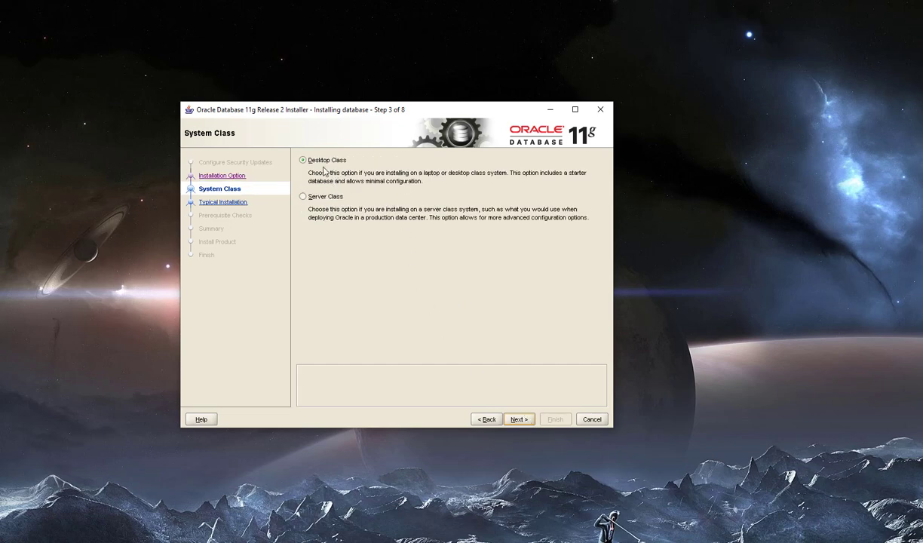
left_click(519, 420)
key("Return")
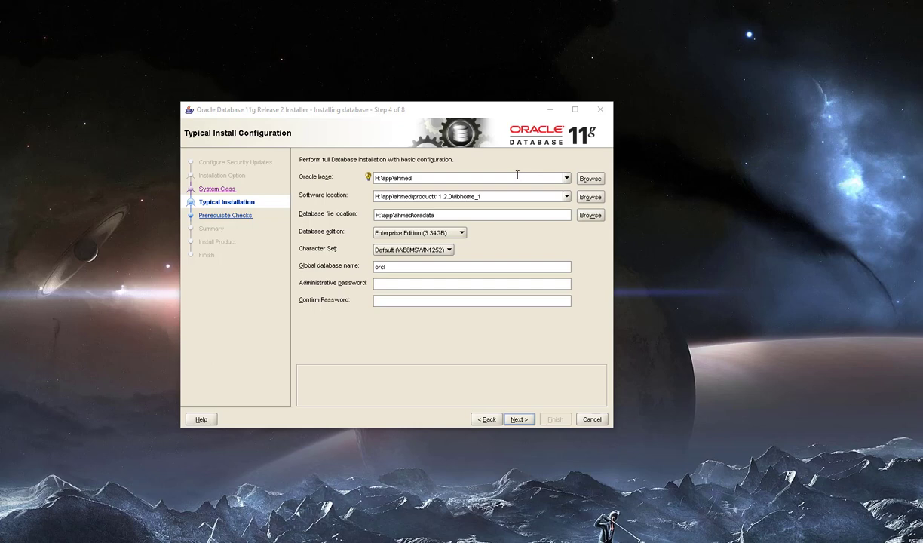
- Set the Oracle base folder to D:\DB\orcale11\database2
left_click(581, 178)
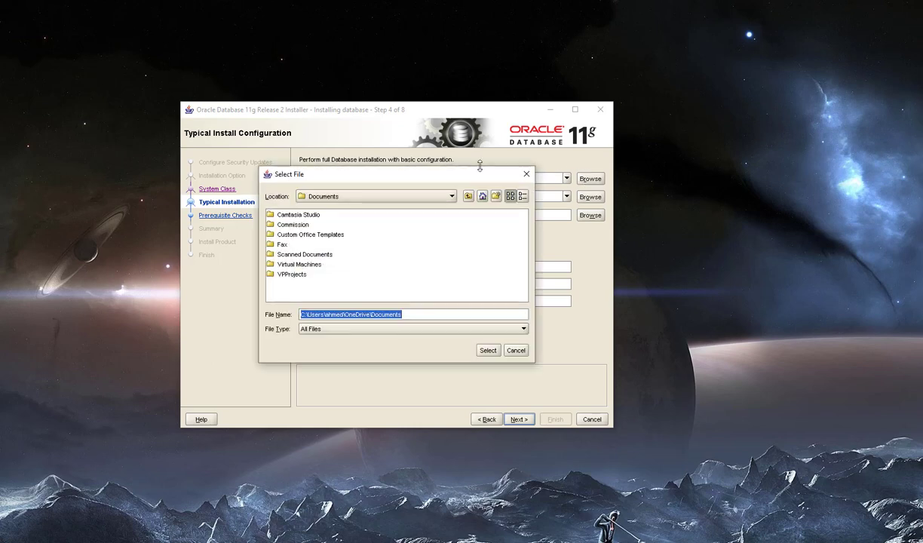
left_click(435, 194)
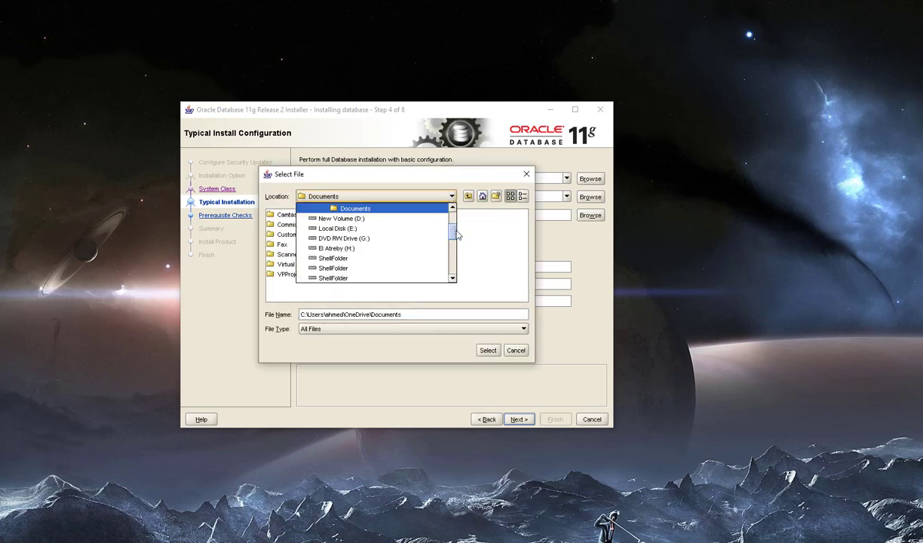
scroll(454, 238, "up", 1)
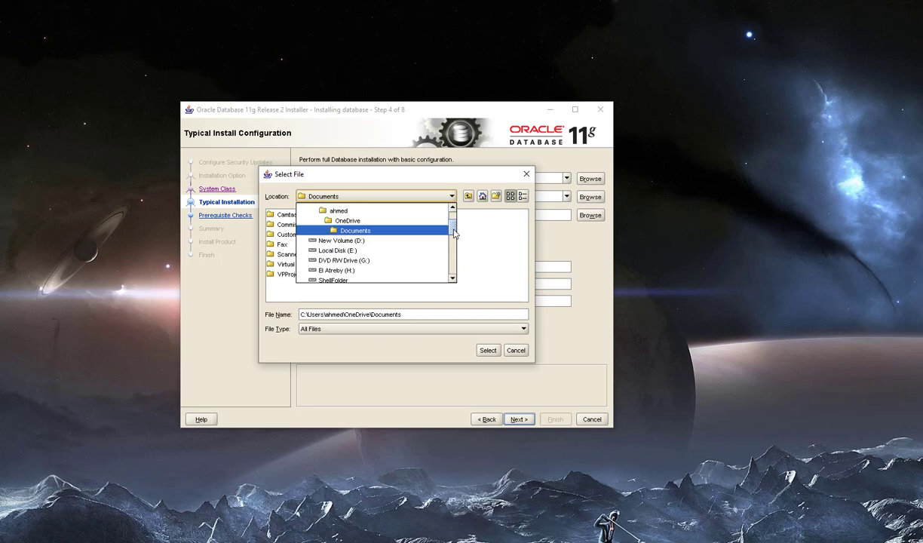
left_click(365, 240)
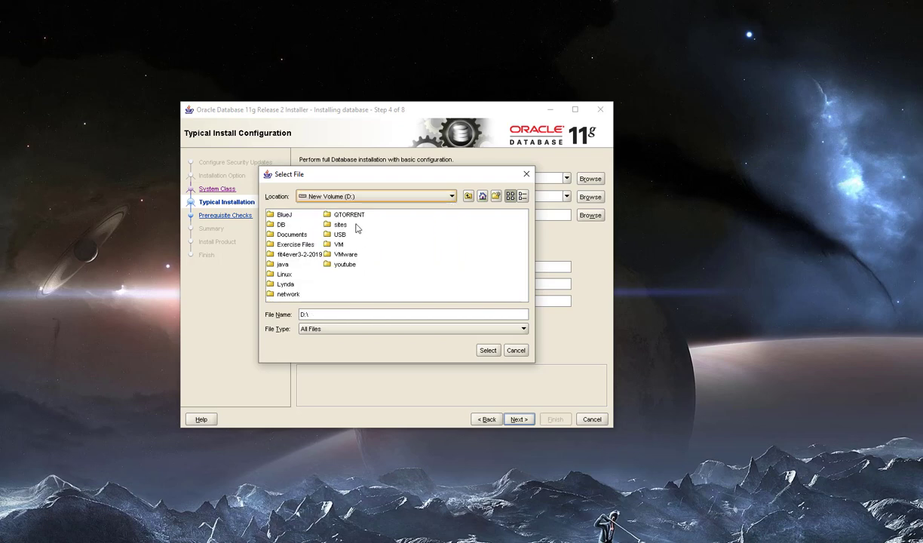
left_click(279, 226)
double_click(279, 225)
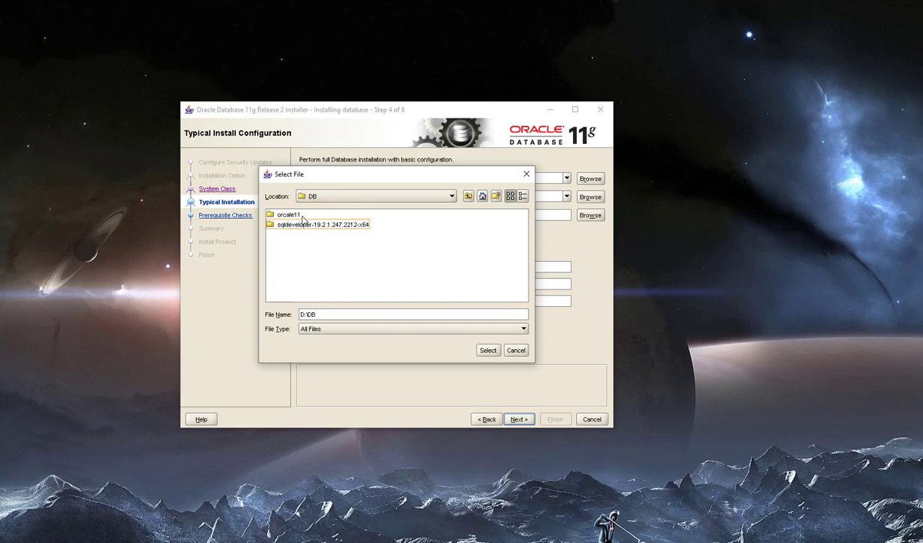
double_click(300, 216)
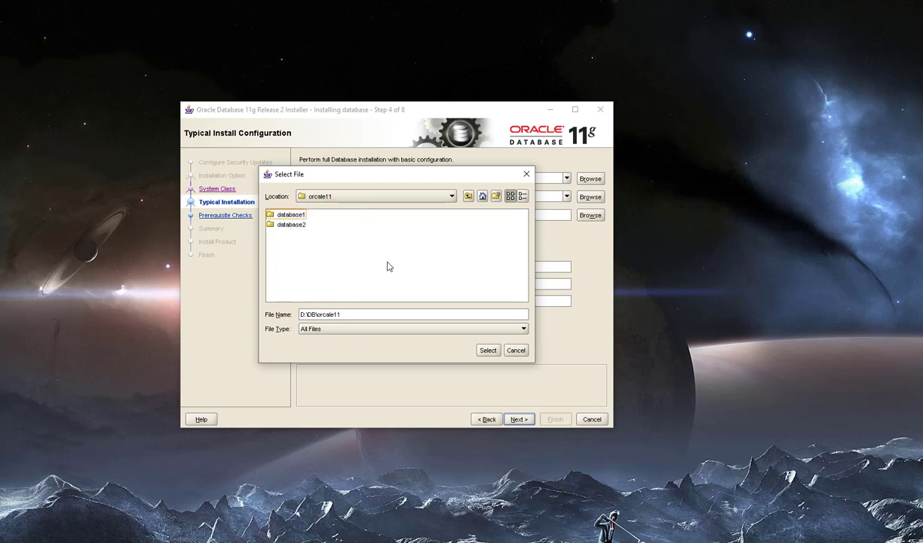
key("Down")
left_click(488, 350)
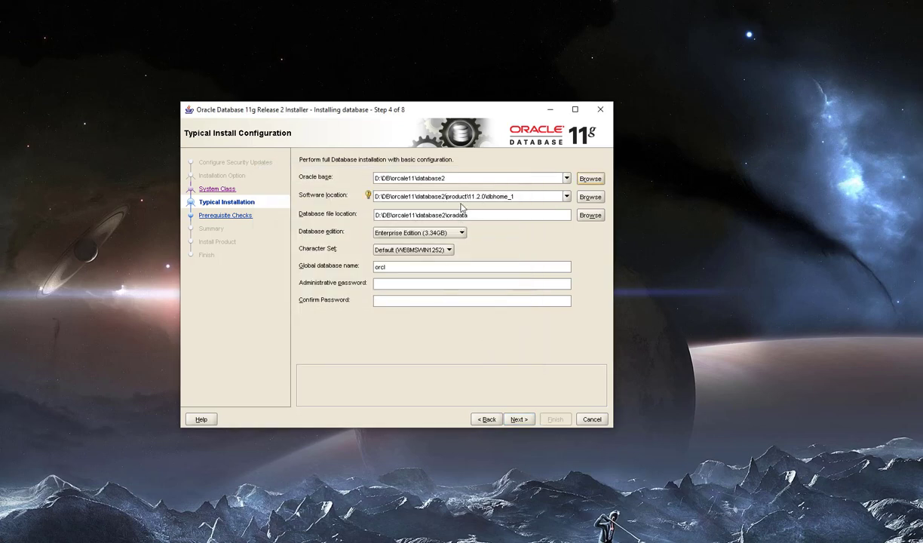
- Keep Enterprise Edition and the default WE8MSWIN1252 character set
left_click(457, 237)
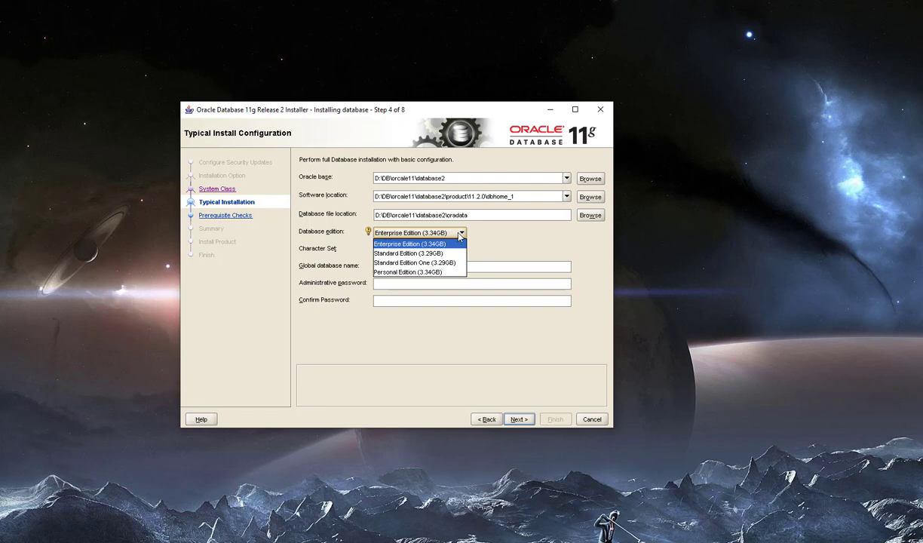
left_click(459, 235)
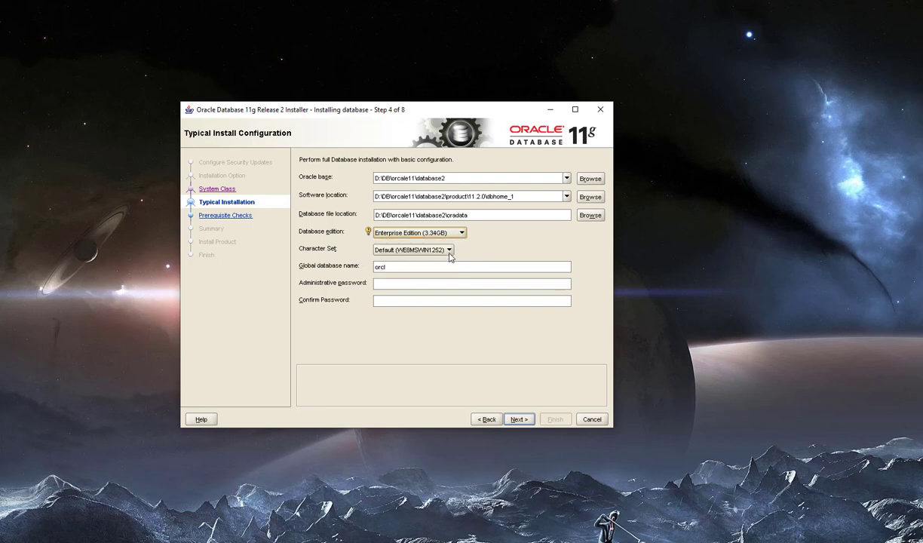
left_click(448, 251)
left_click(448, 252)
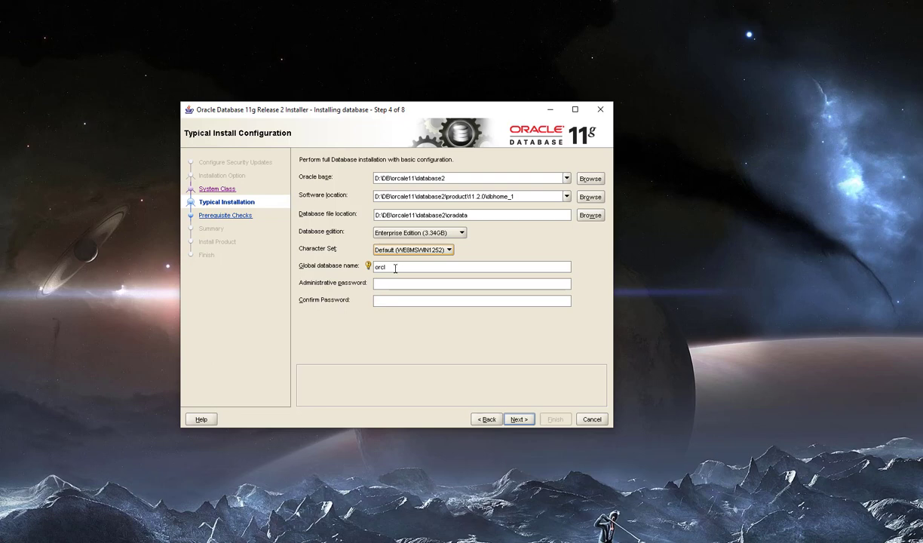
- Enter and confirm the administrative password, accepting the non-standard password warning
left_click(400, 285)
type("**")
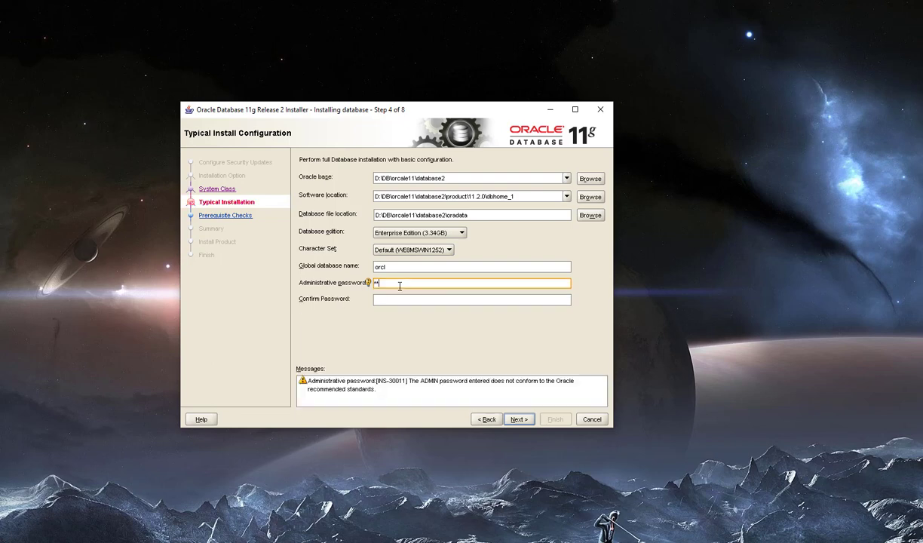
type("*")
left_click(398, 299)
type("********")
left_click(516, 420)
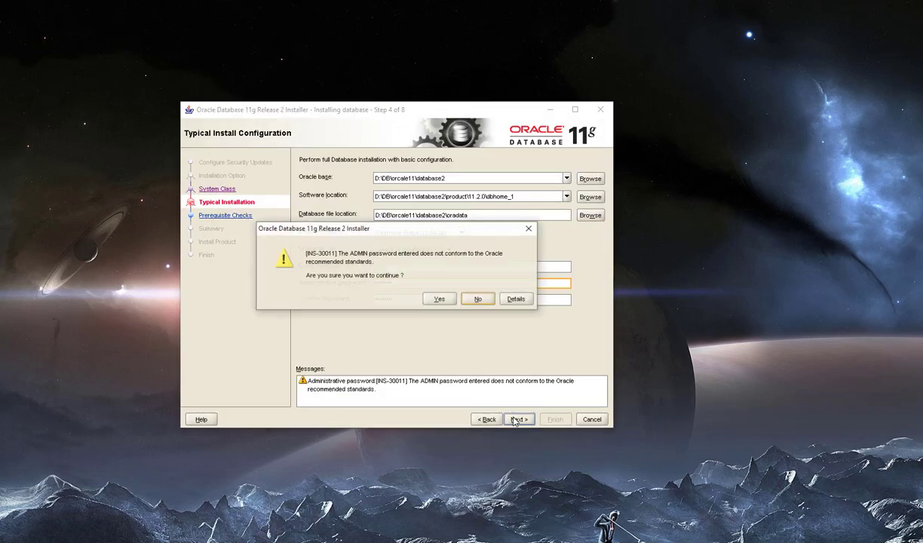
left_click(438, 299)
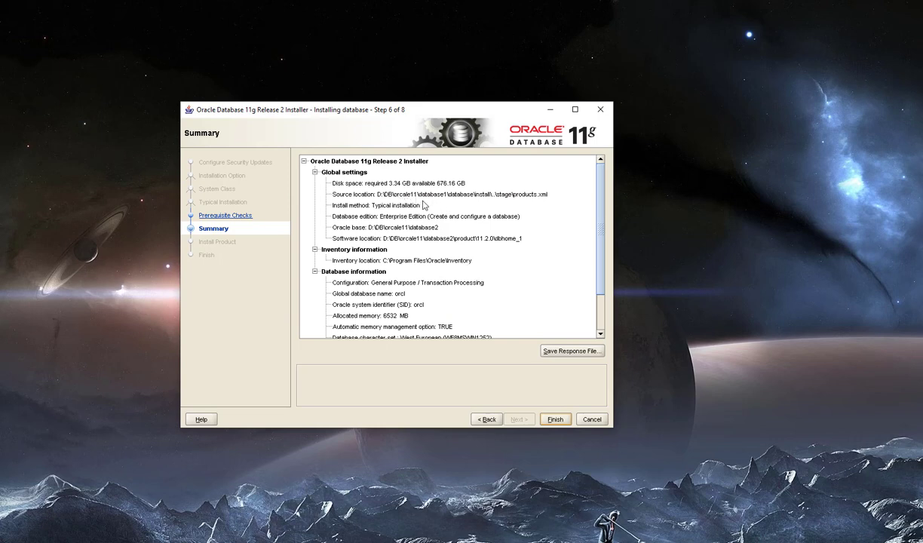
- Review the Summary (Enterprise Edition, orcl, 6532 MB memory) and start the installation
scroll(424, 205, "down", 3)
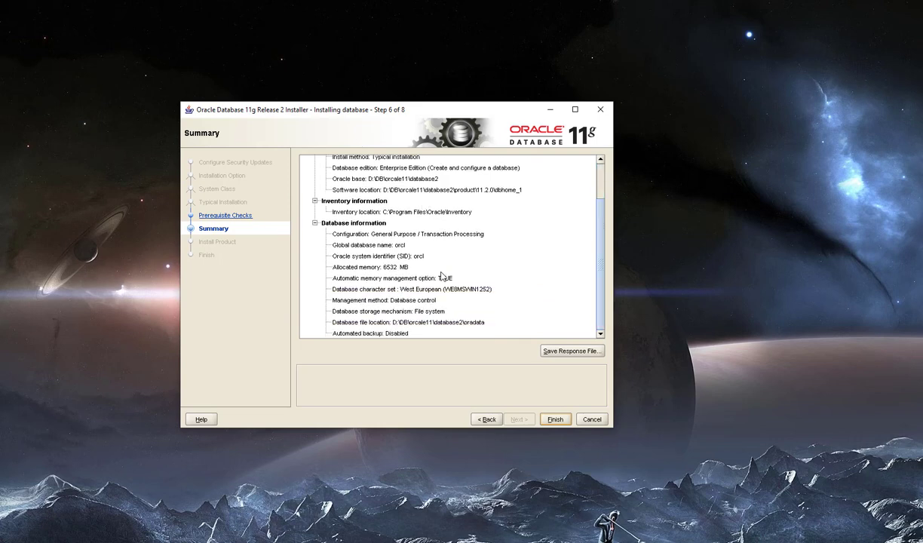
scroll(424, 265, "up", 3)
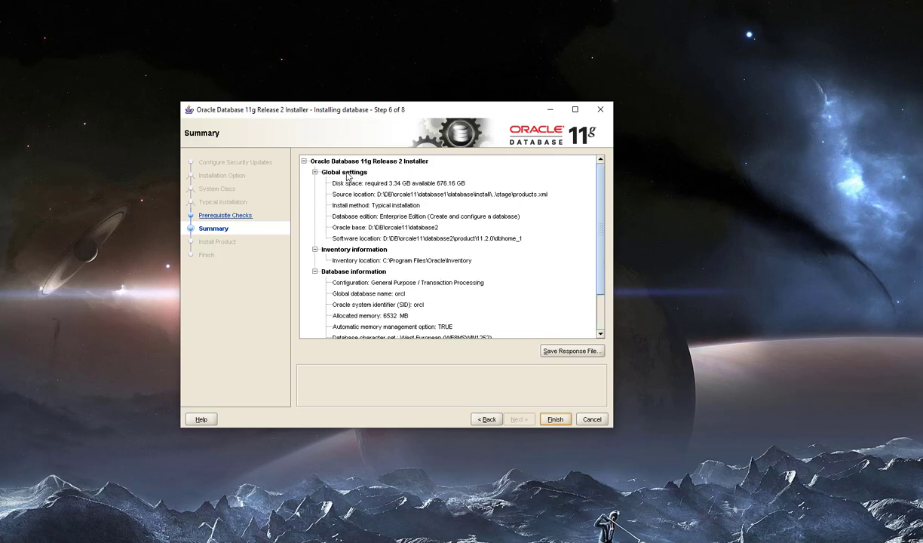
scroll(354, 193, "down", 3)
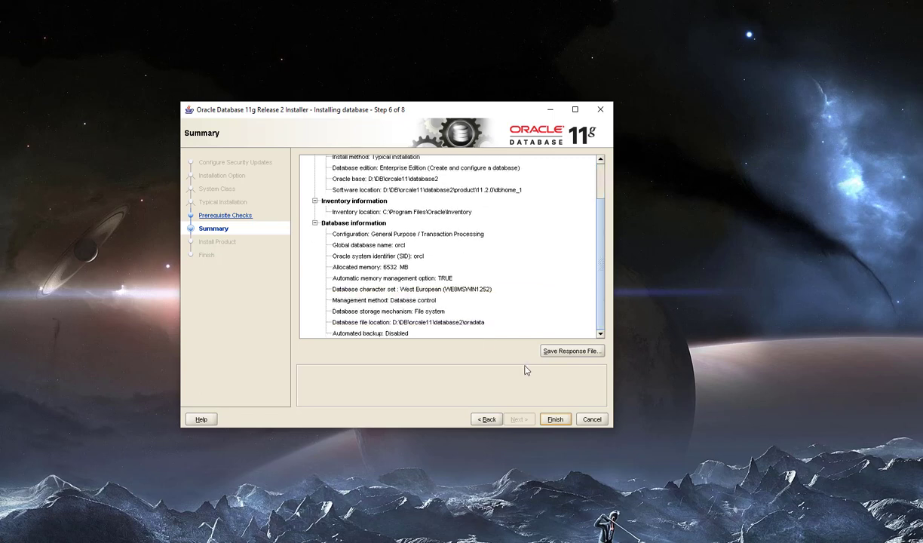
left_click(555, 421)
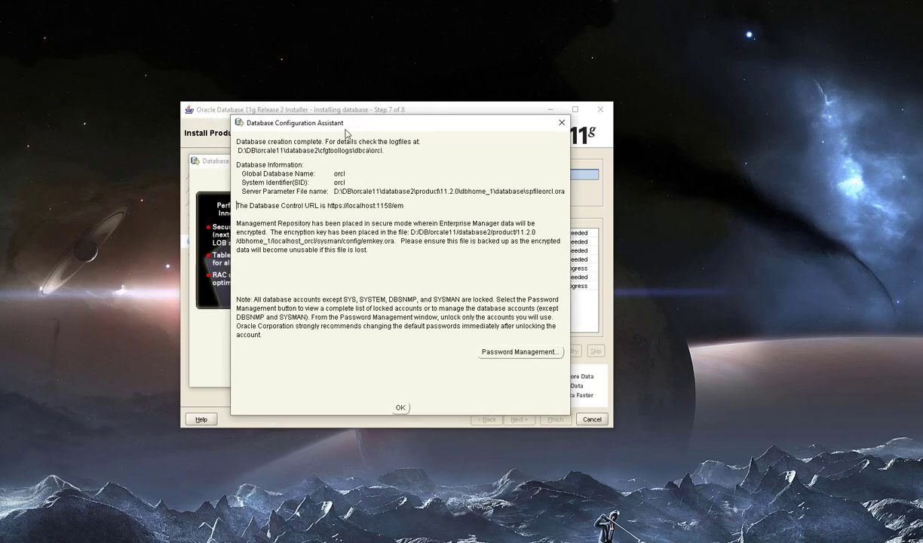
- In Password Management, enter and confirm a new password for SYS
mouse_move(355, 127)
left_mouse_down()
mouse_move(746, 215)
mouse_move(410, 125)
mouse_move(361, 124)
left_mouse_up()
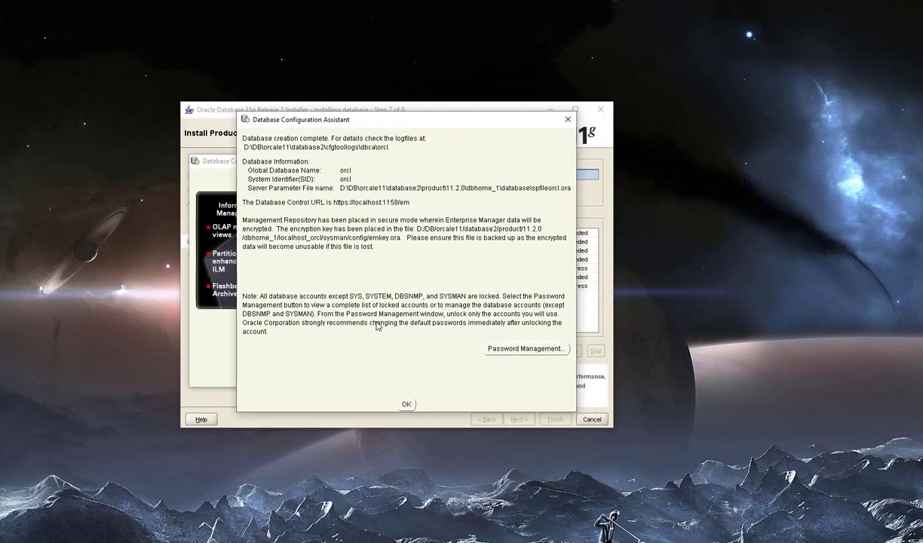
left_click(532, 350)
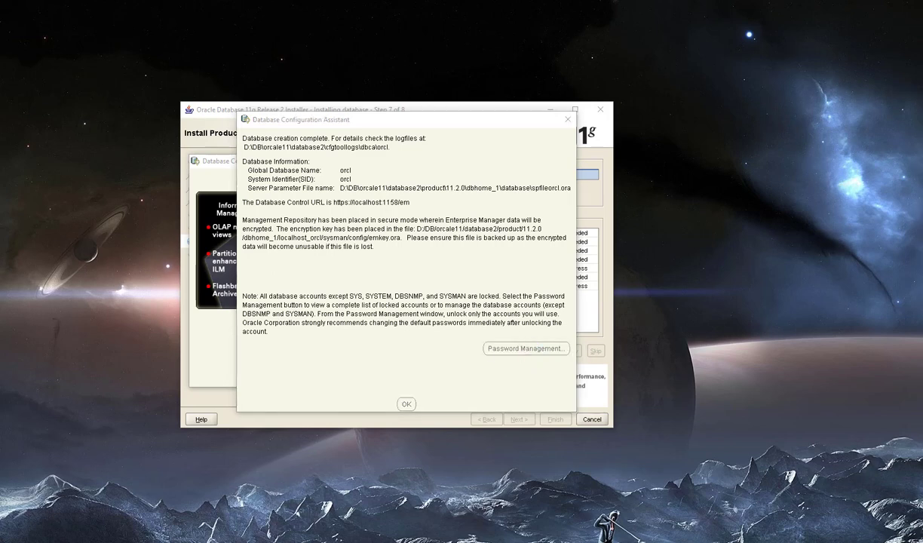
left_click_drag(99, 147, 325, 144)
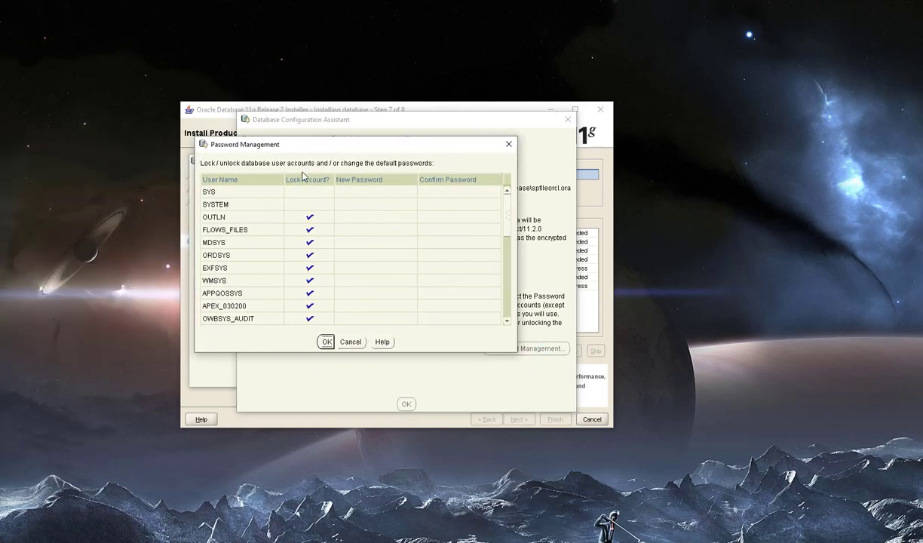
left_click(372, 193)
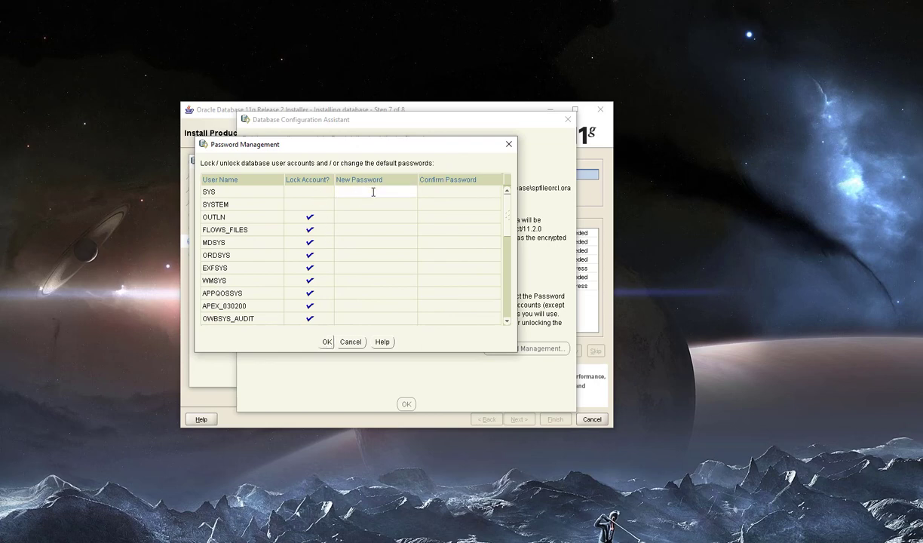
type("********")
left_click(454, 192)
type("******")
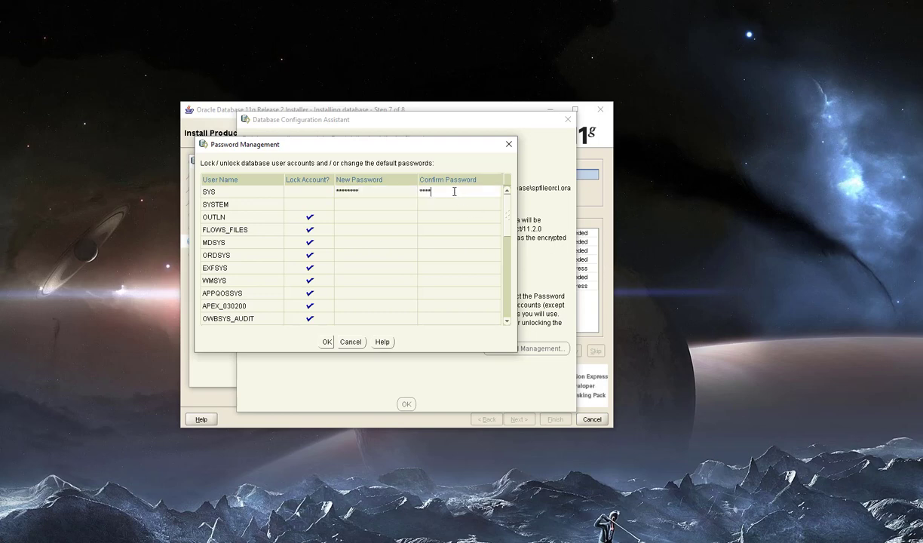
type("**")
- Enter and confirm a new password for SYSTEM
left_click(381, 203)
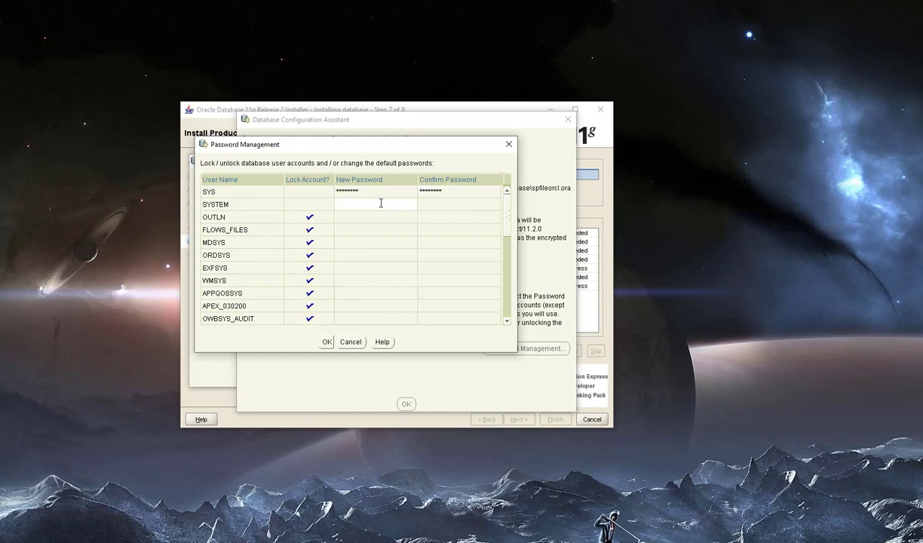
type("********")
left_click(453, 203)
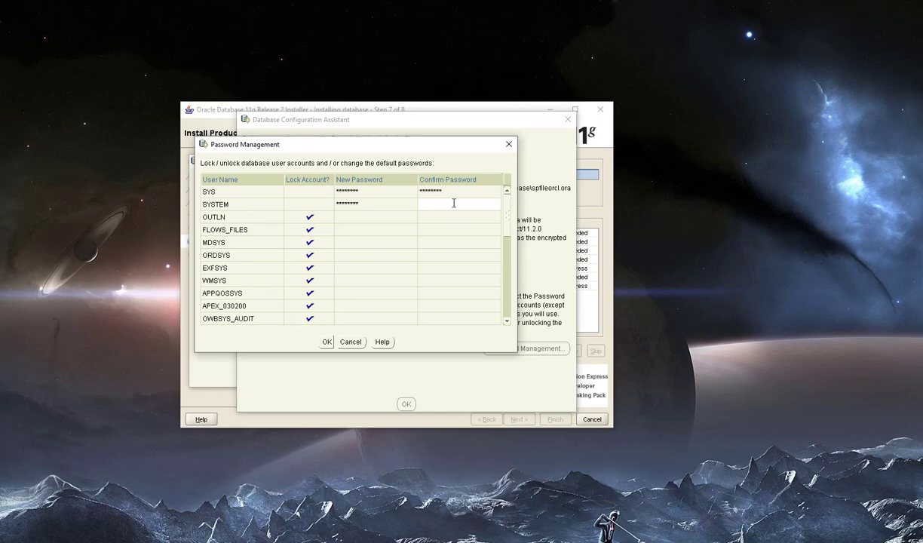
type("********")
- Untick Lock Account for HR, enter and confirm its new password, and apply with OK
left_click_drag(508, 218, 506, 291)
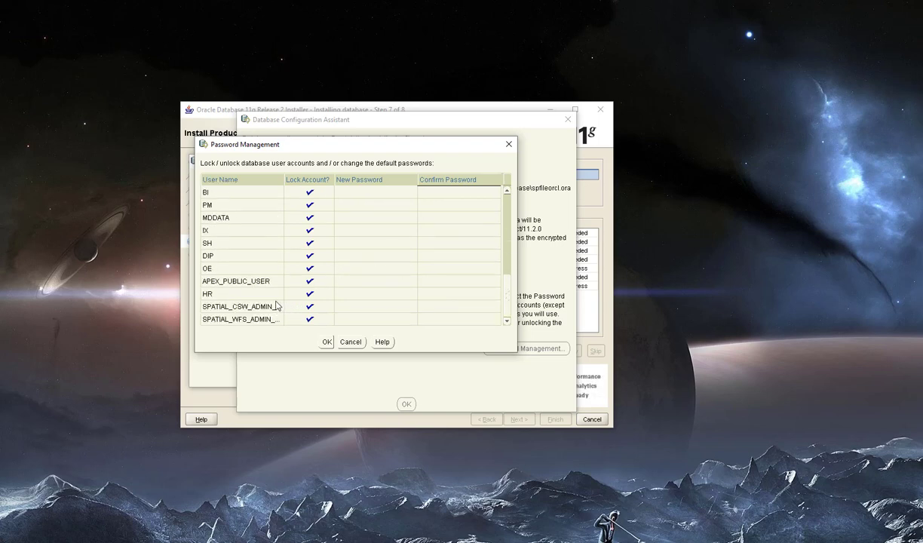
mouse_move(506, 305)
left_mouse_down()
mouse_move(508, 264)
mouse_move(506, 286)
left_mouse_up()
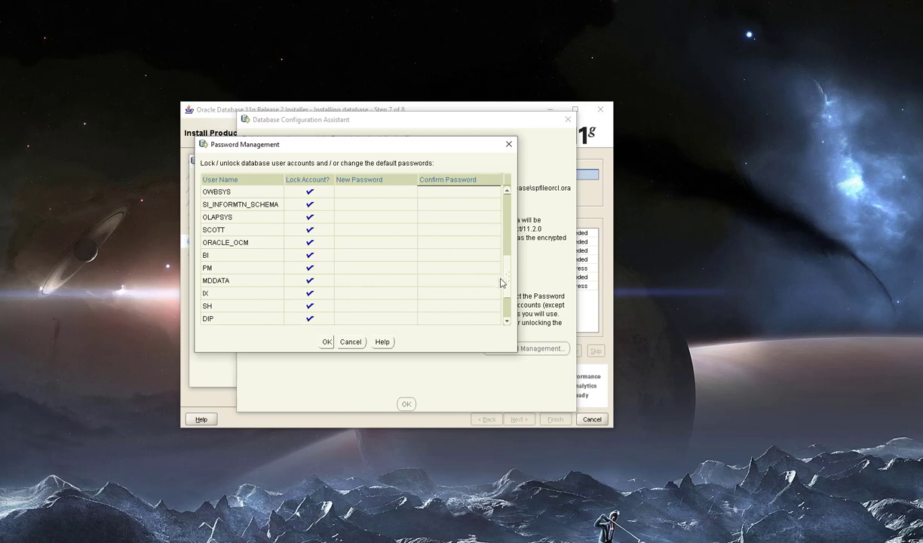
left_click_drag(506, 282, 508, 299)
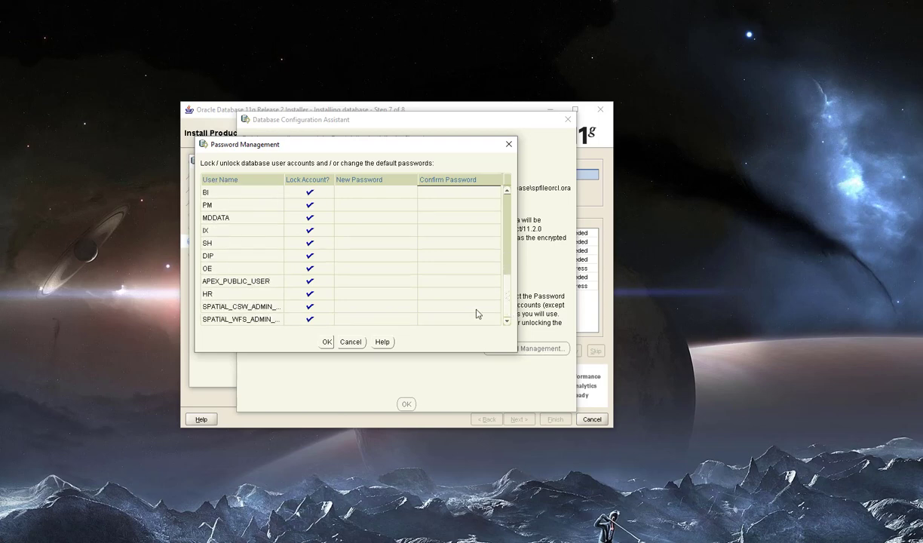
left_click(310, 296)
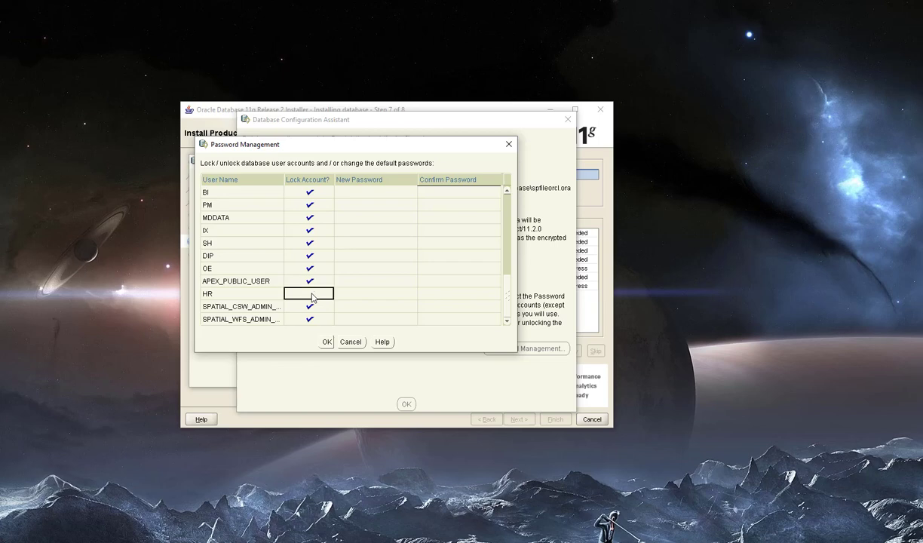
left_click(355, 296)
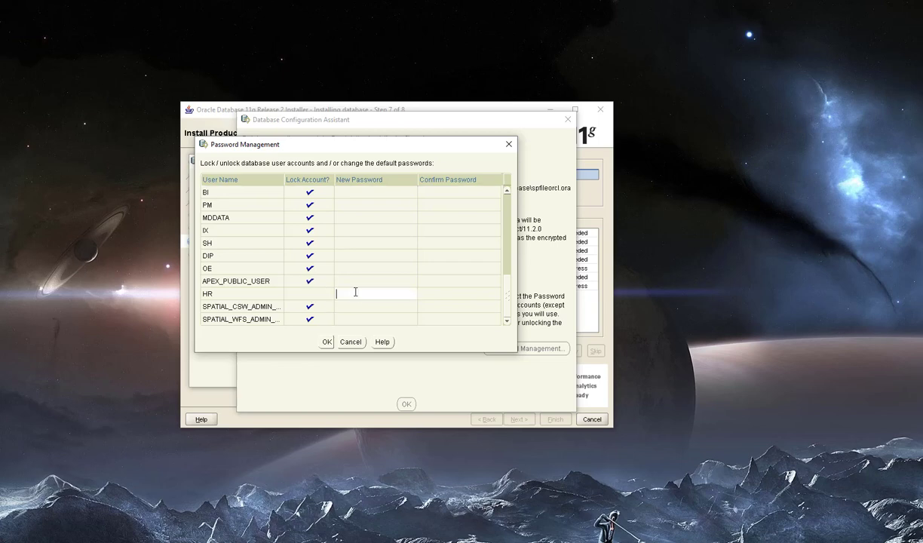
type("********")
left_click(461, 292)
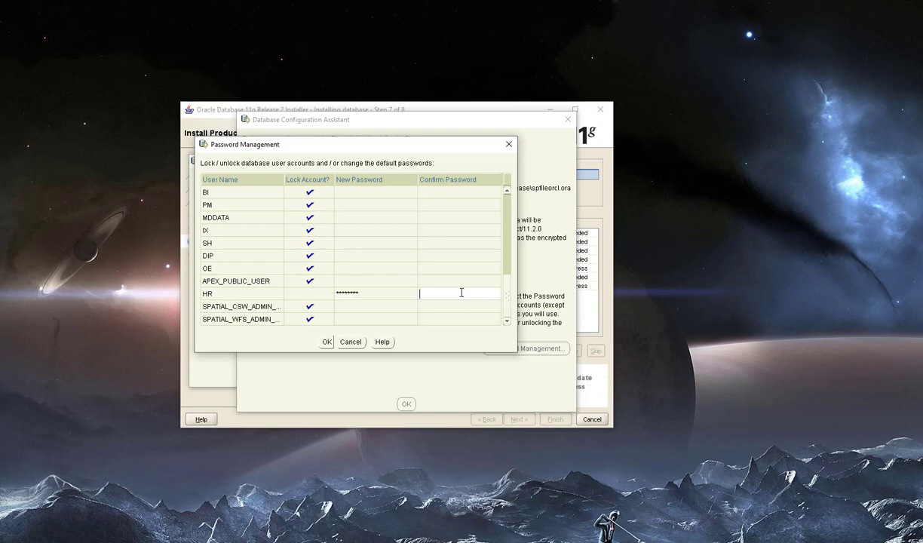
type("********")
left_click(326, 343)
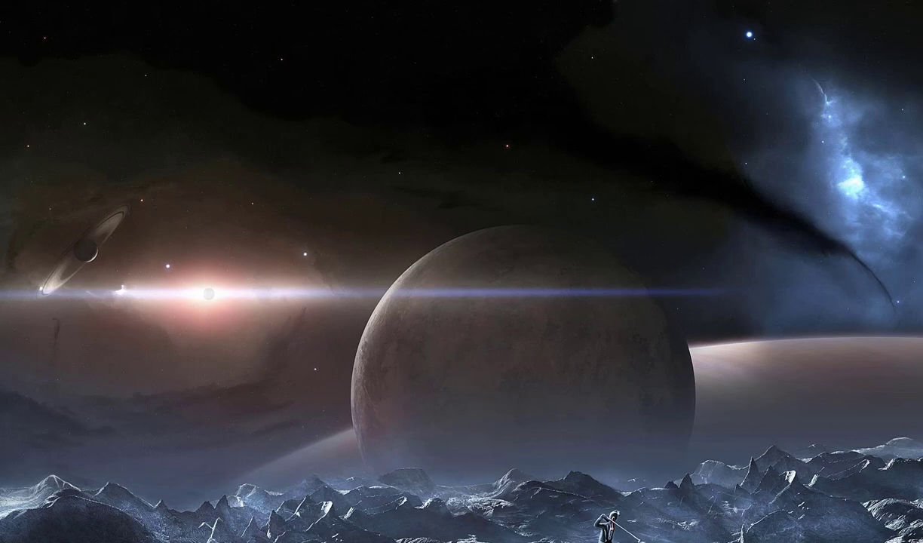
- Set ORACLE_SID to orcl in the Command Prompt
left_click_drag(0, 163, 291, 154)
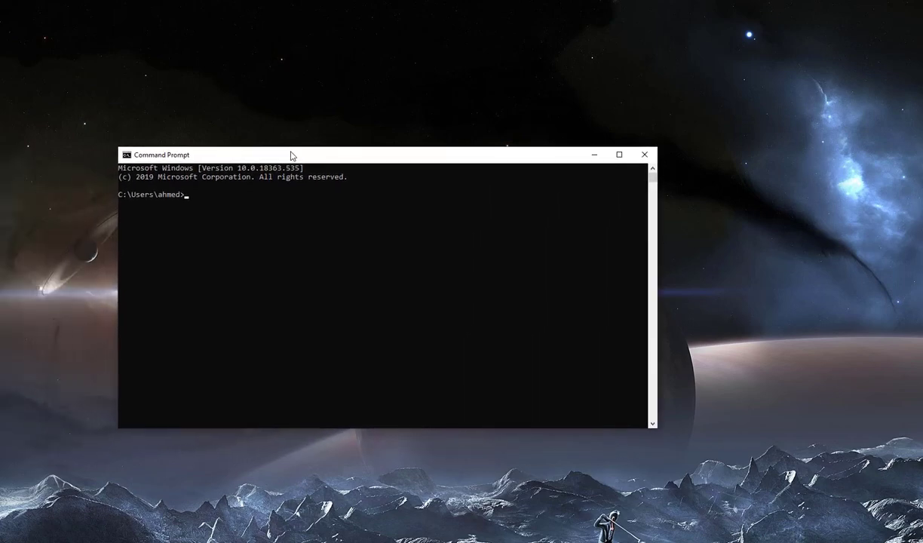
left_click(231, 203)
type("set ORACLE_SID=o")
type("rcl")
key("Return")
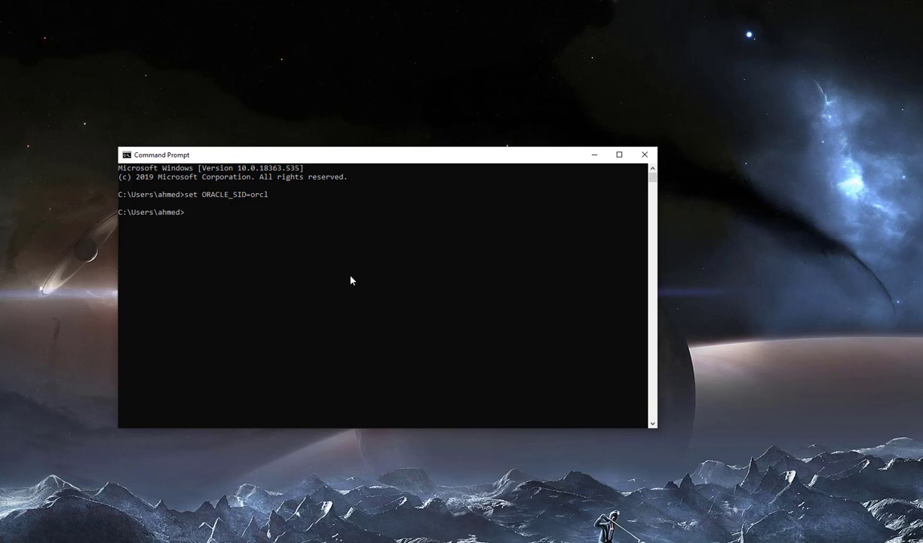
- Log into SQL*Plus as system by running sqlplus system and entering the password
type("sqlplus system")
key("Return")
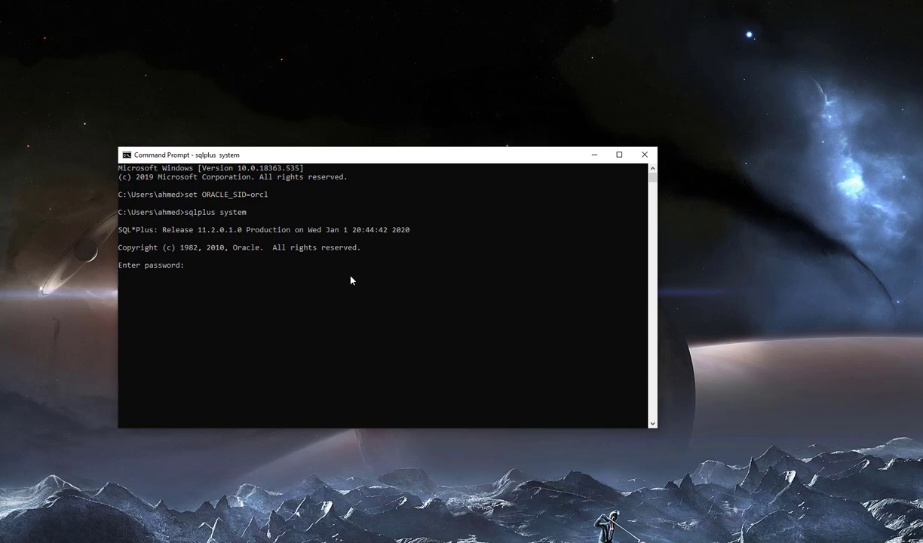
key("Return")
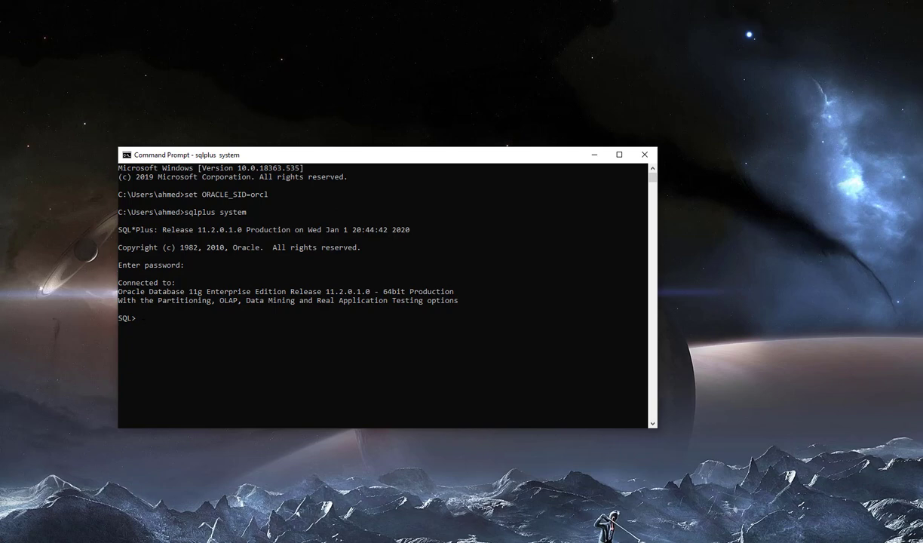
left_click(252, 351)
- Run select name from v$database, fix the misspelled view name, and rerun to confirm ORCL
type("select name from v$datbase;")
key("Return")
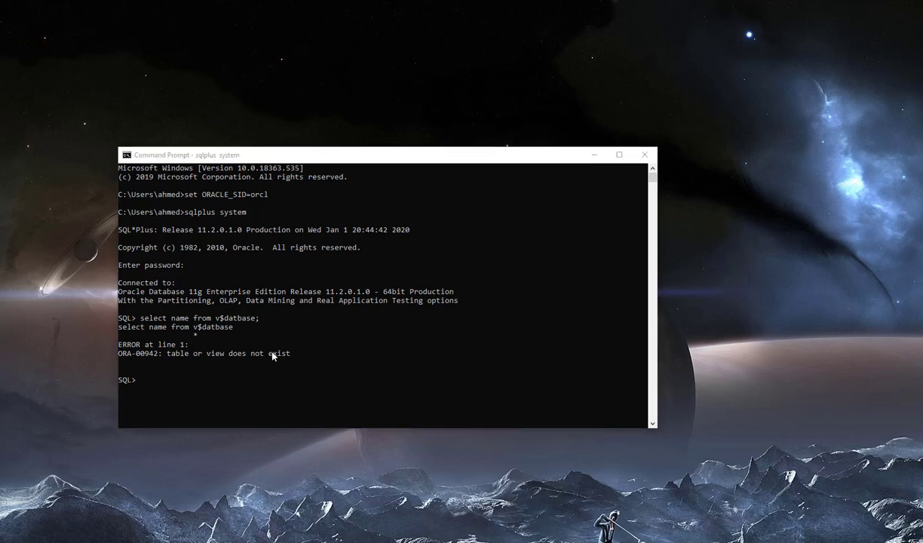
left_click(286, 395)
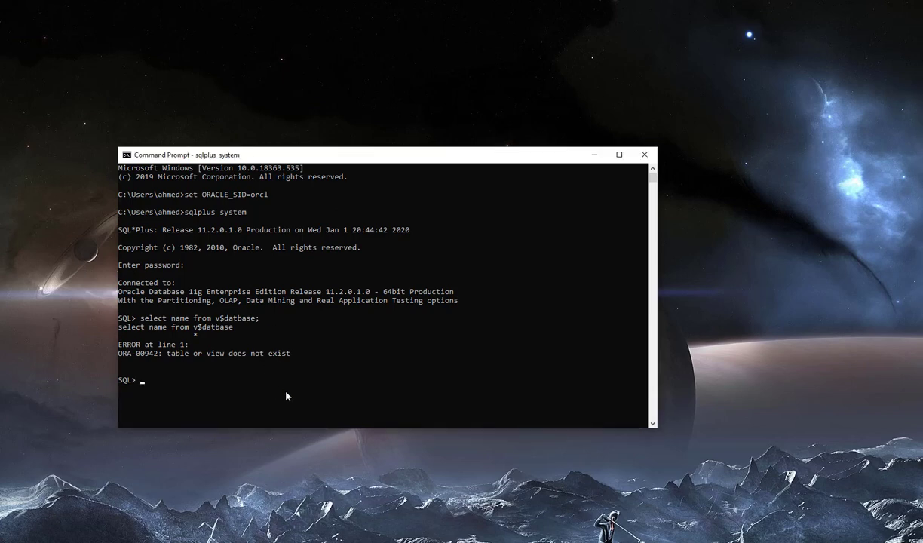
key("Up")
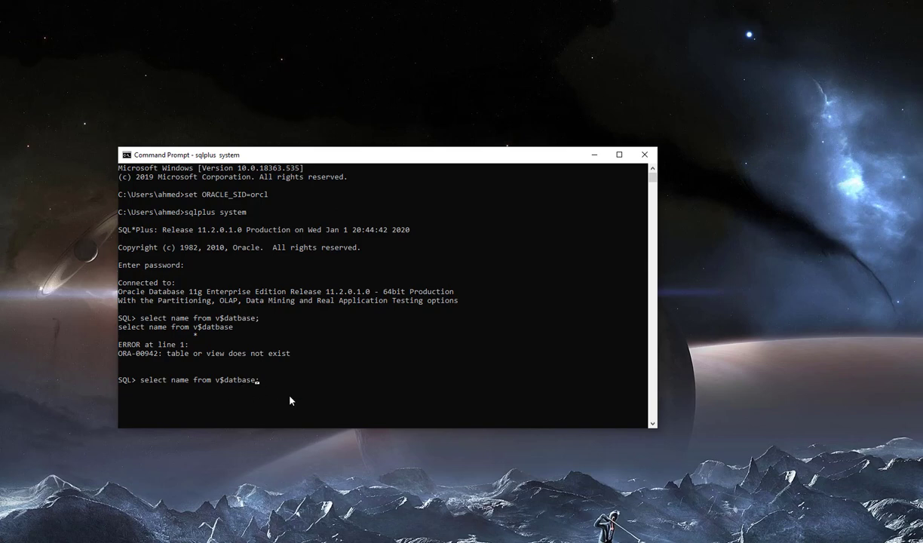
key("Left")
key("Left")
key("Left")
key("Left")
key("Left")
key("Left")
key("Left")
key("Left")
key("Left")
key("Left")
type("a")
key("Return")
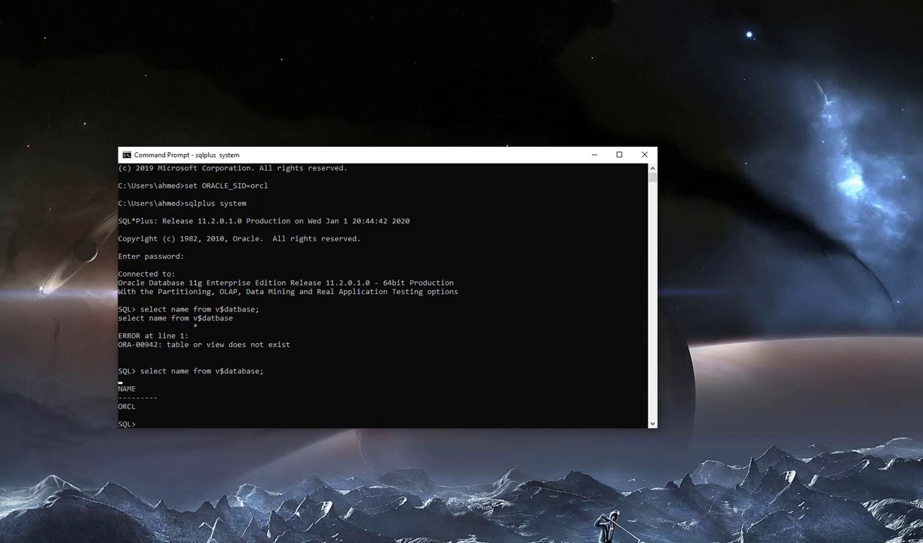
left_click(273, 400)
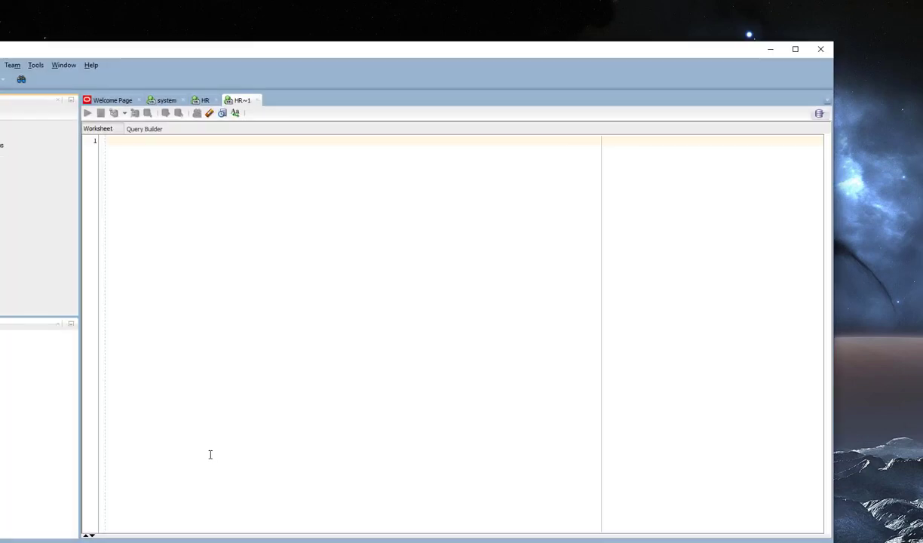
- Browse into sqldeveloper-19.2.1.247.2212-x64\sqldeveloper, then bring SQL Developer back to the front
left_click_drag(137, 52, 229, 28)
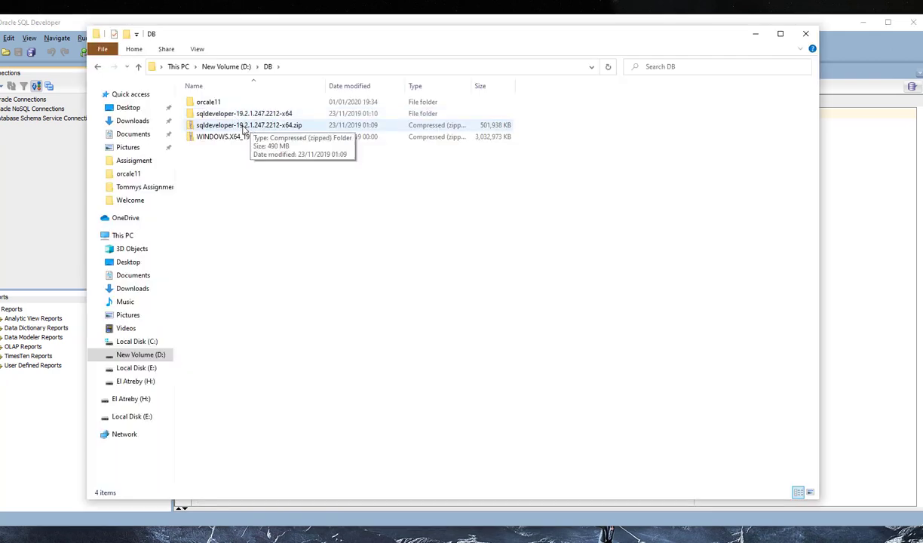
double_click(240, 114)
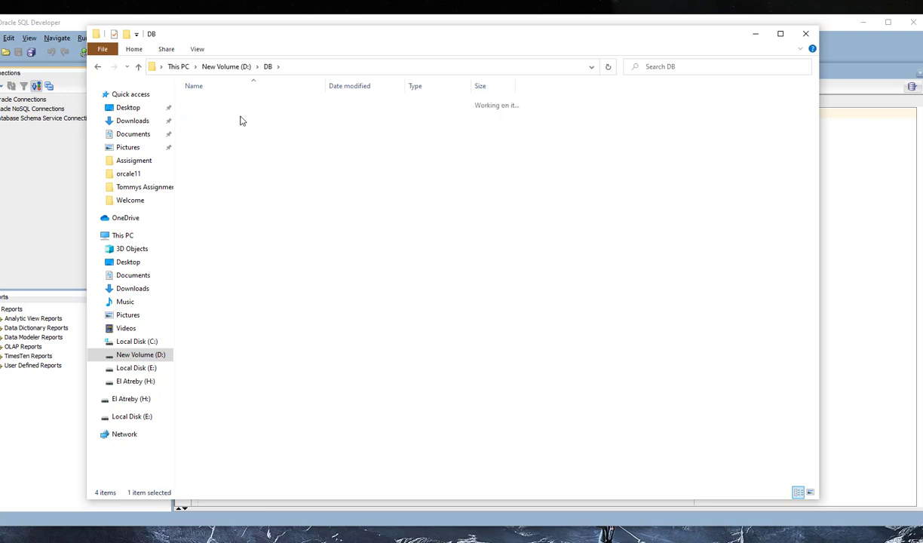
double_click(239, 112)
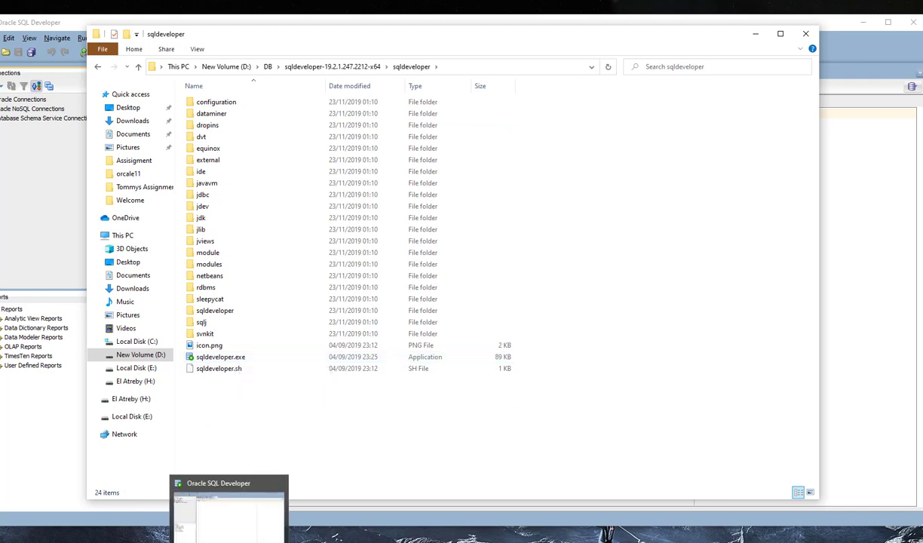
left_click(229, 539)
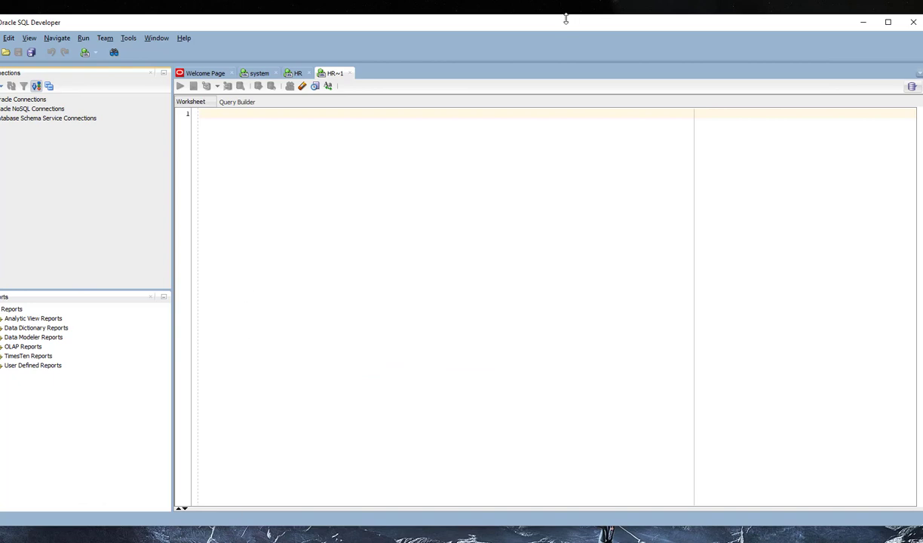
- Start a new connection named system with a black colour
mouse_move(566, 19)
left_mouse_down()
mouse_move(533, 23)
mouse_move(588, 24)
mouse_move(561, 23)
left_mouse_up()
left_click_drag(124, 22, 138, 35)
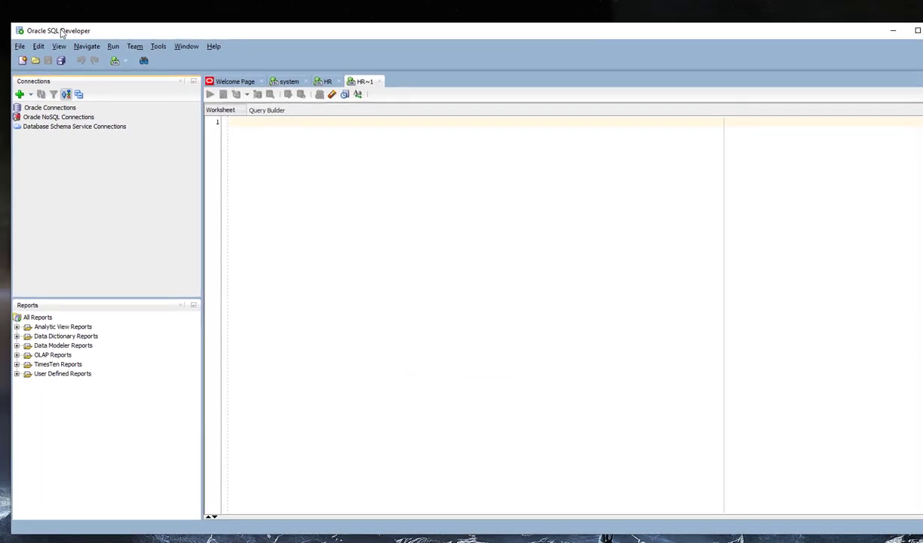
left_click_drag(21, 20, 144, 57)
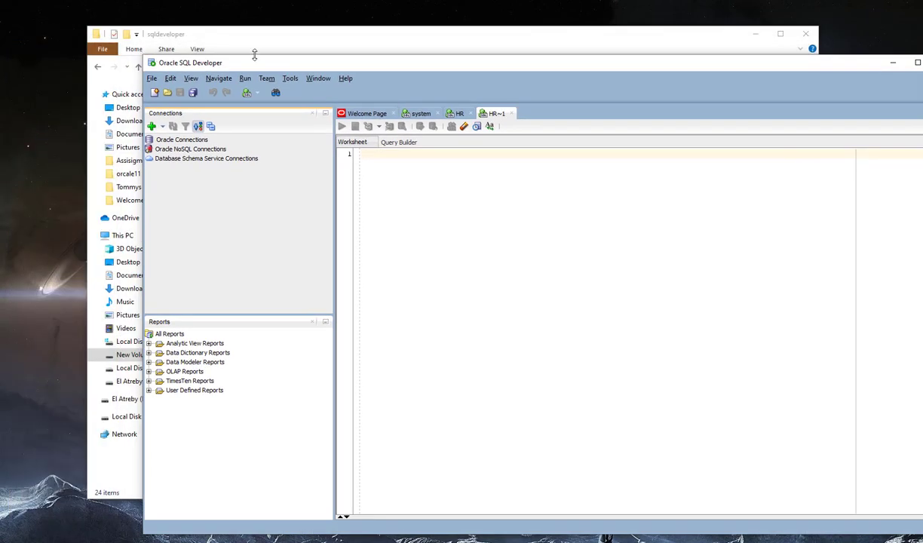
left_click_drag(272, 68, 197, 56)
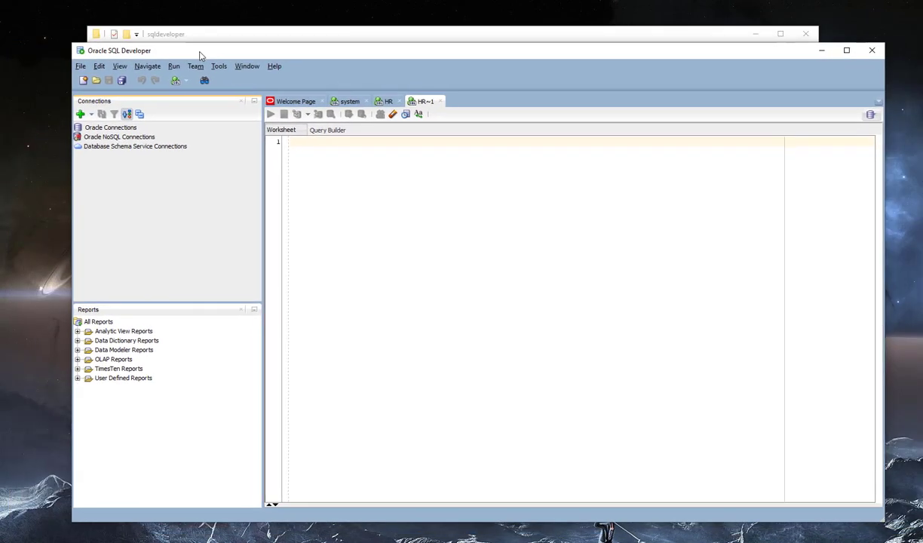
left_click(752, 36)
left_click_drag(524, 55, 504, 33)
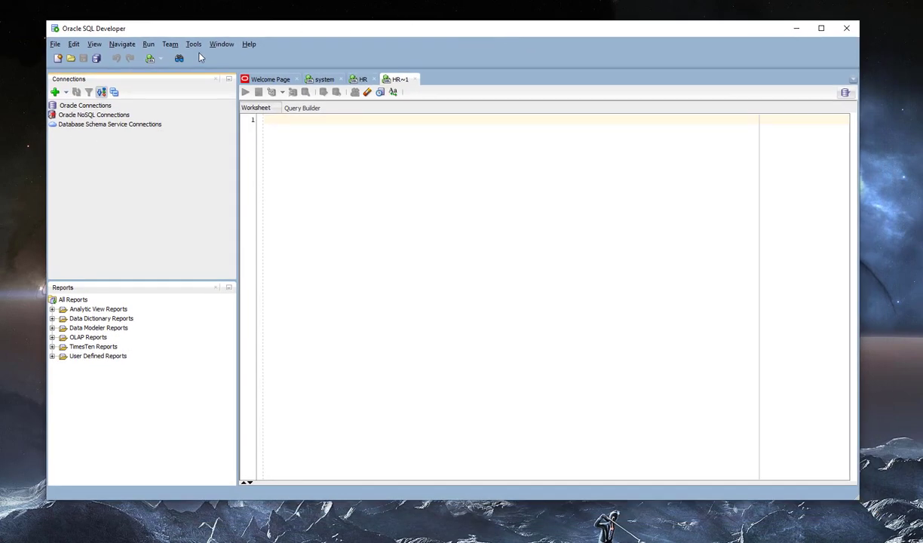
left_click(55, 93)
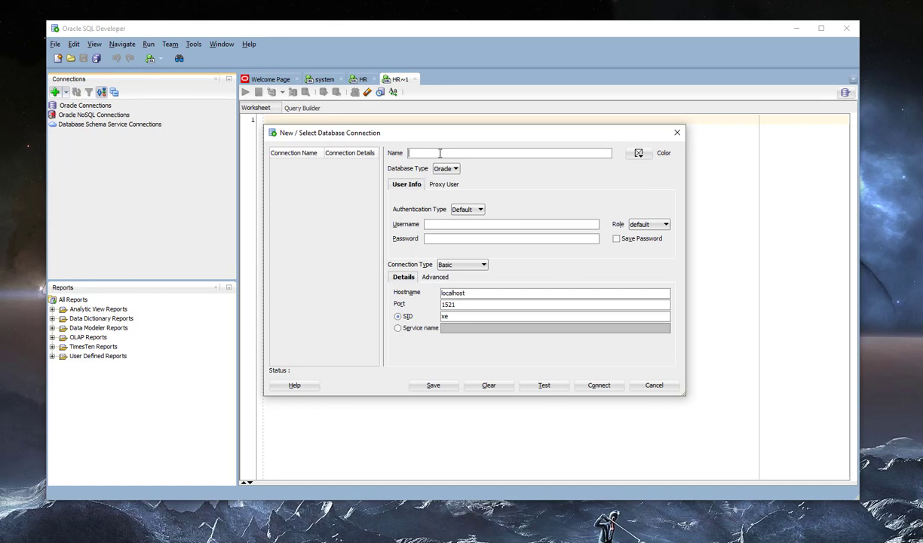
type("system")
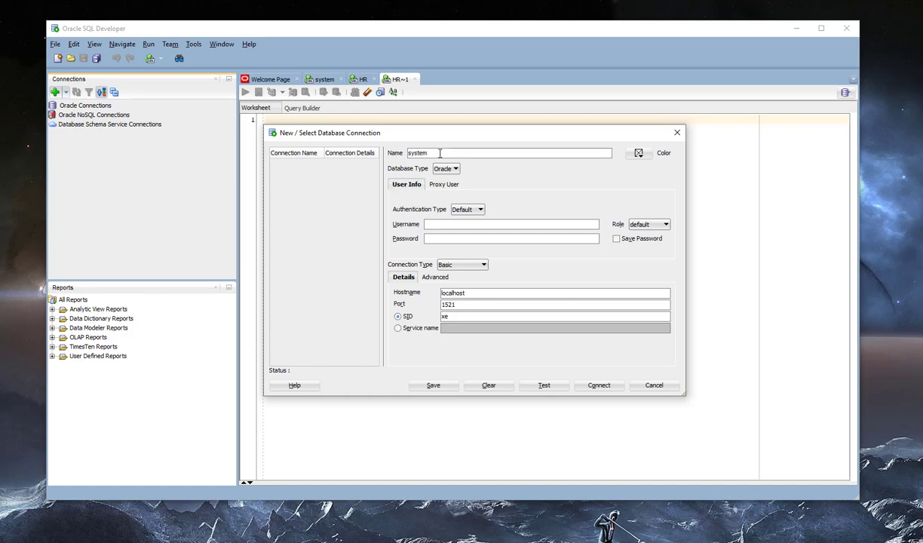
left_click(639, 153)
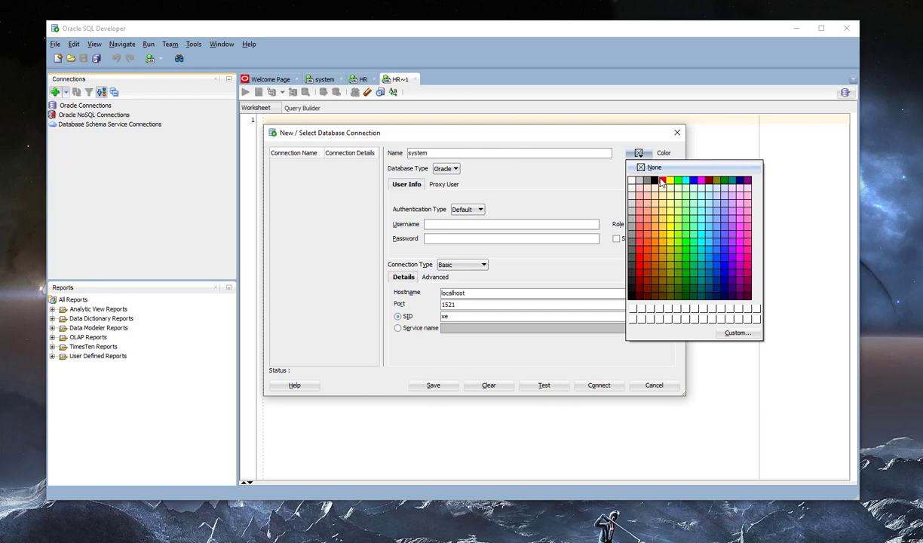
left_click(650, 179)
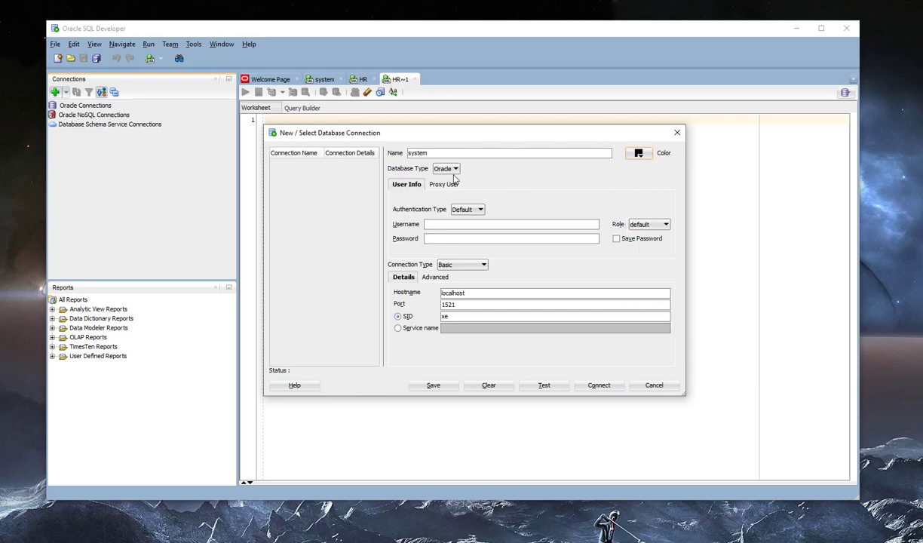
- Enter username system with a saved password, set SID orcl, and test the connection
left_click(450, 223)
type("system")
left_click(616, 238)
left_click(522, 237)
type("****")
double_click(457, 317)
type("orcl")
left_click(559, 389)
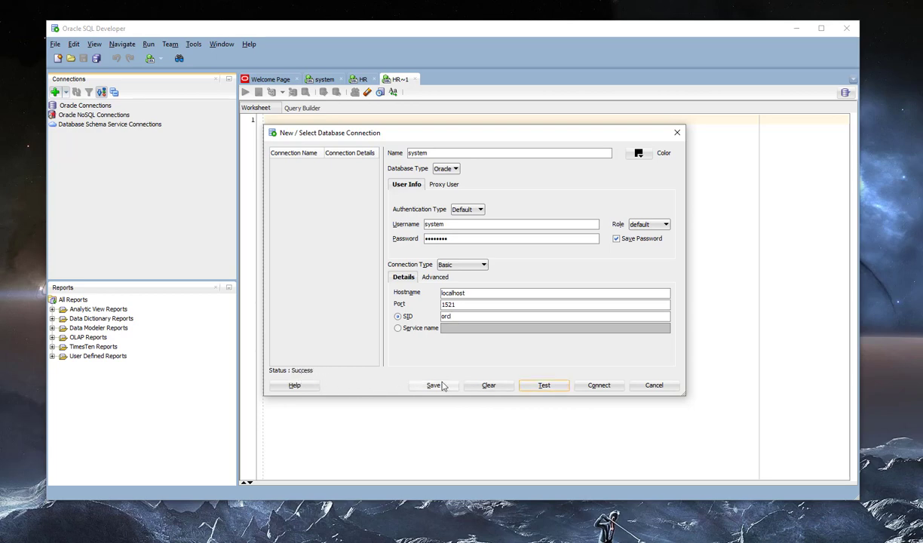
- Connect with the system connection and expand then collapse its object tree and tables
left_click(599, 386)
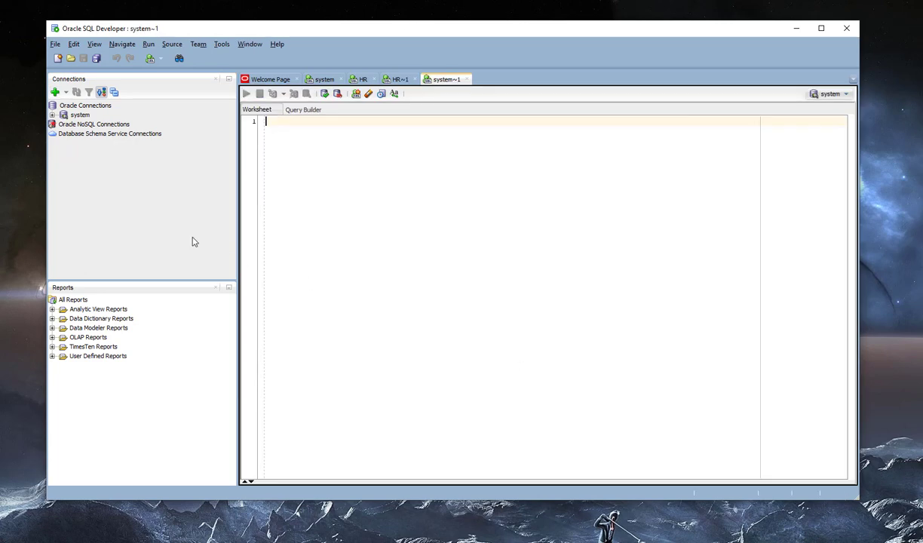
left_click(52, 115)
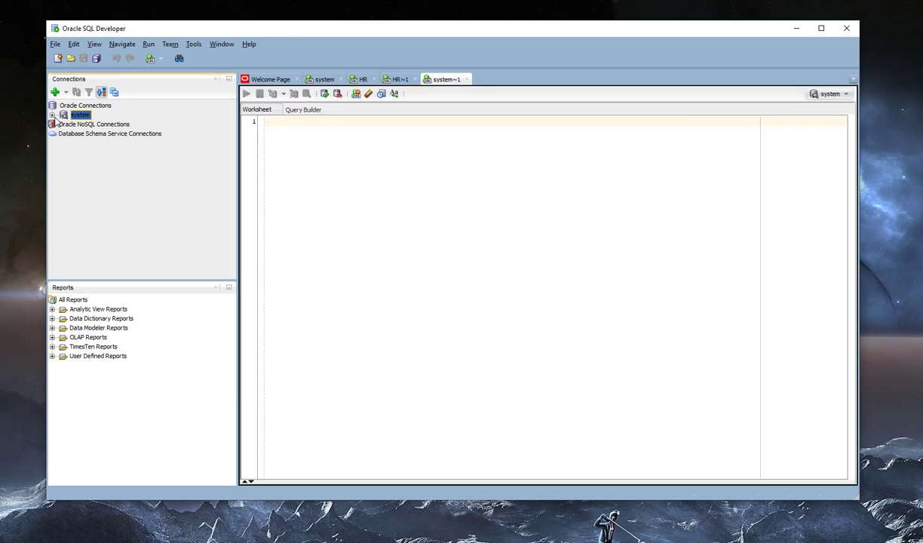
left_click(63, 124)
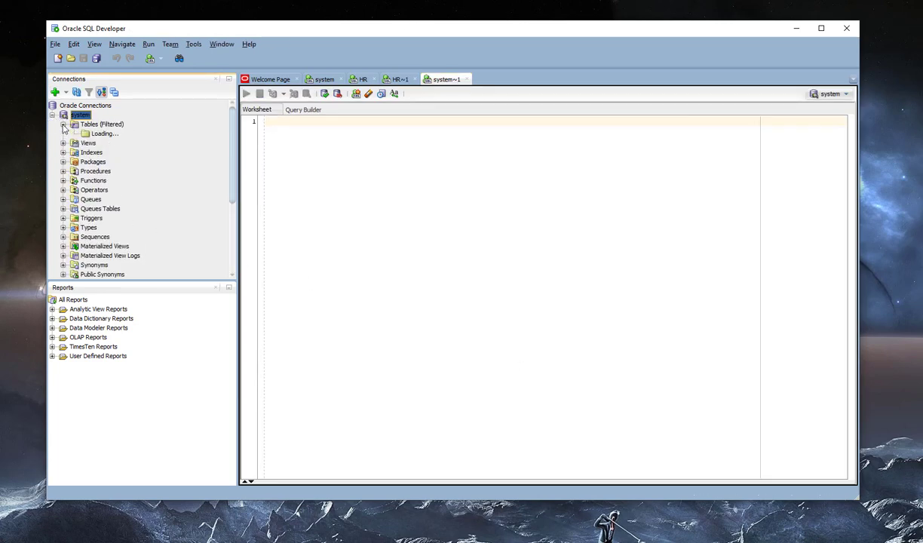
left_click(64, 125)
left_click(52, 115)
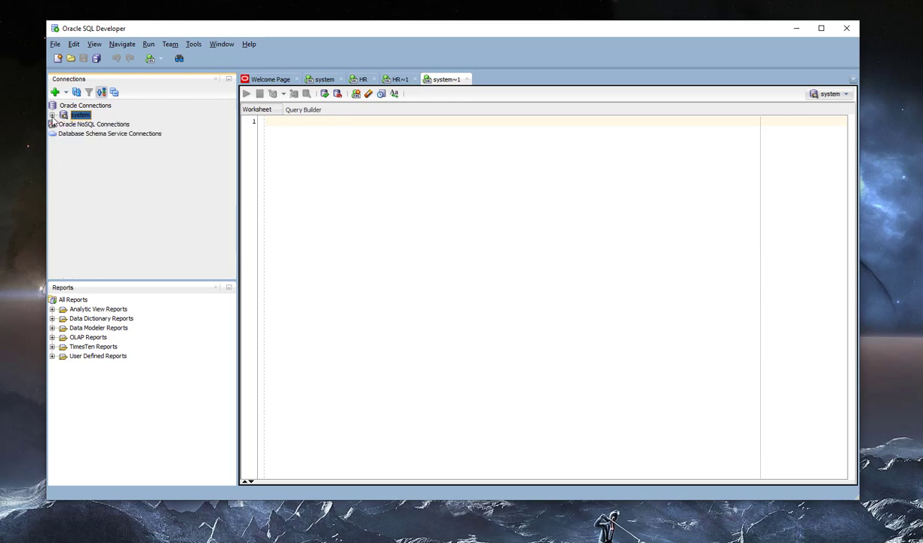
- Start a new connection named HR with its credentials, saved password, and a red colour
left_click(55, 92)
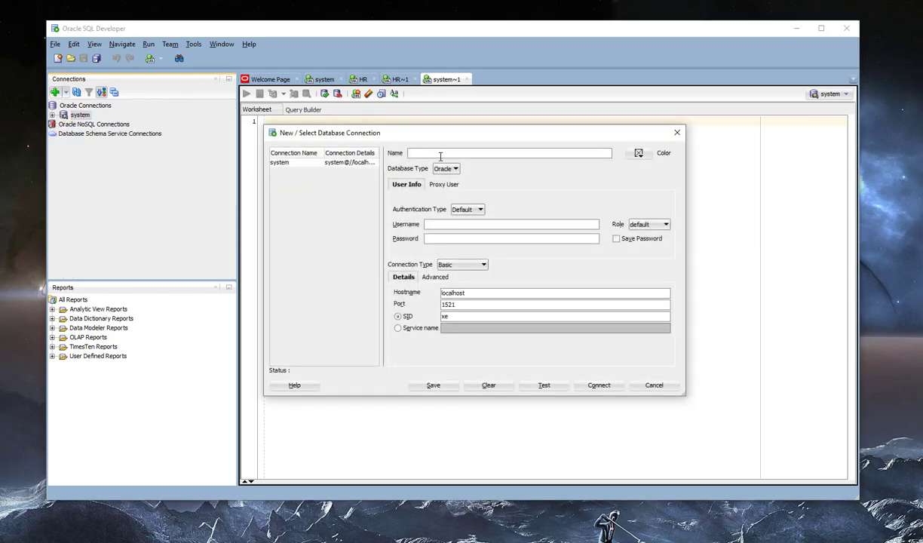
type("HR")
left_click(466, 222)
type("tiger")
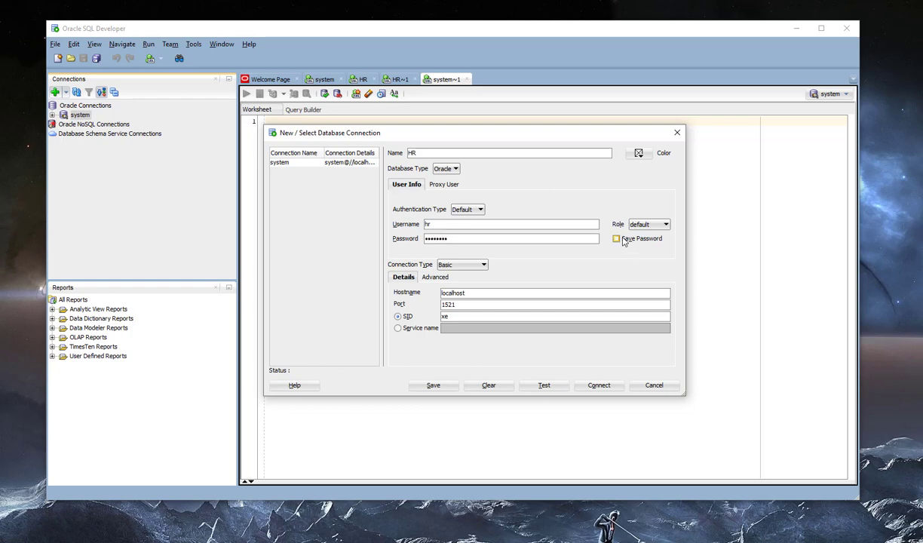
left_click(619, 240)
left_click(638, 153)
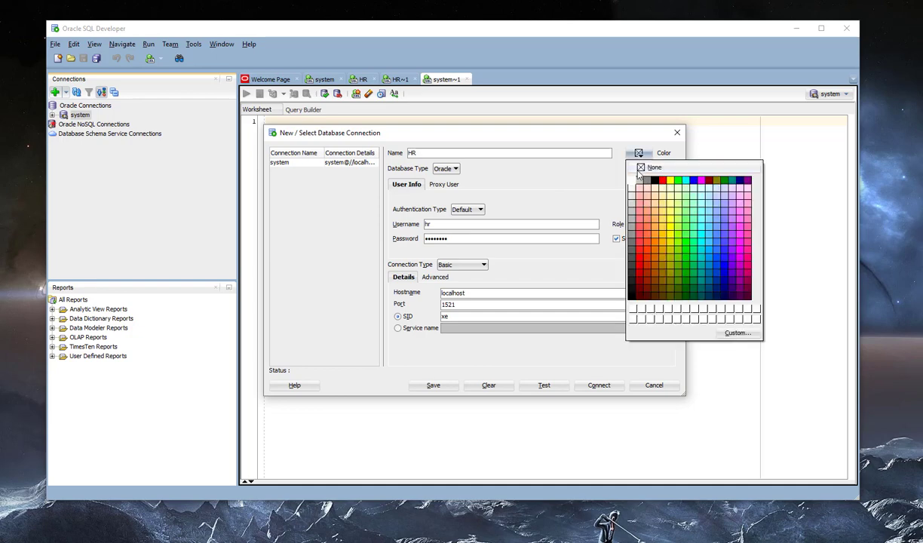
left_click(663, 180)
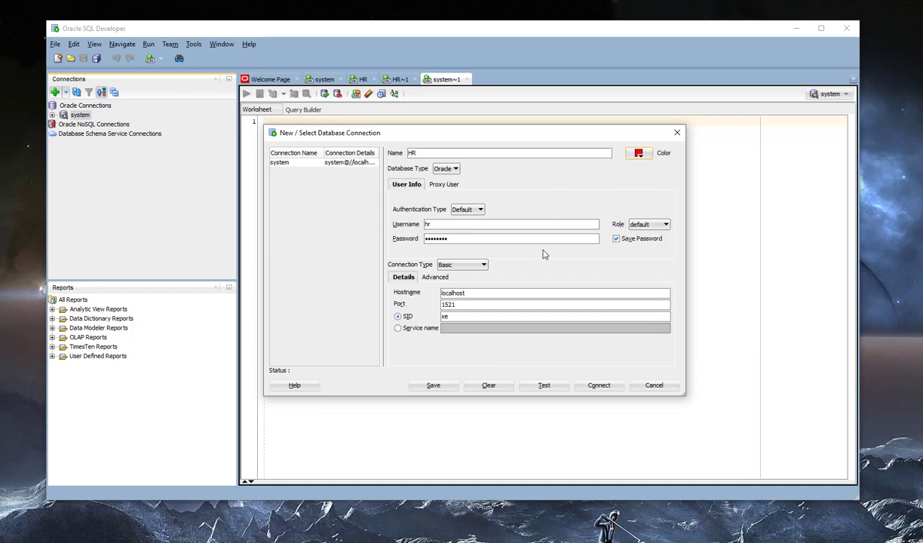
- Change the HR connection's SID from xe to orcl, test it, and connect
double_click(465, 315)
type("orcl")
left_click(544, 385)
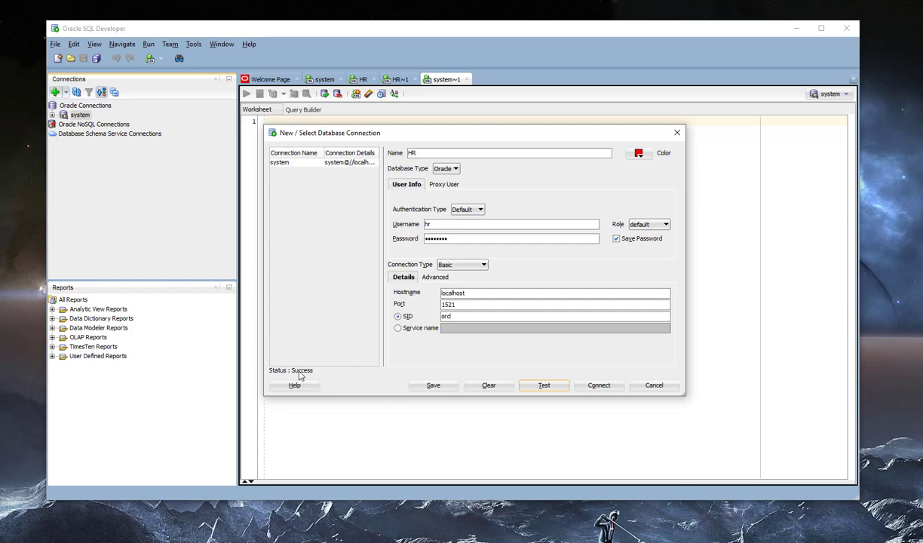
left_click(592, 385)
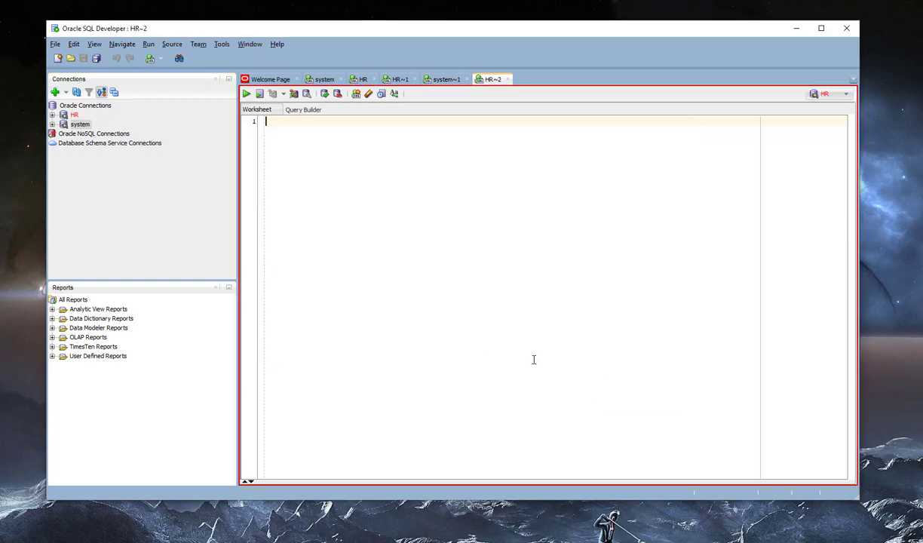
- Run select * from jobs in the HR~2 worksheet
left_click(66, 125)
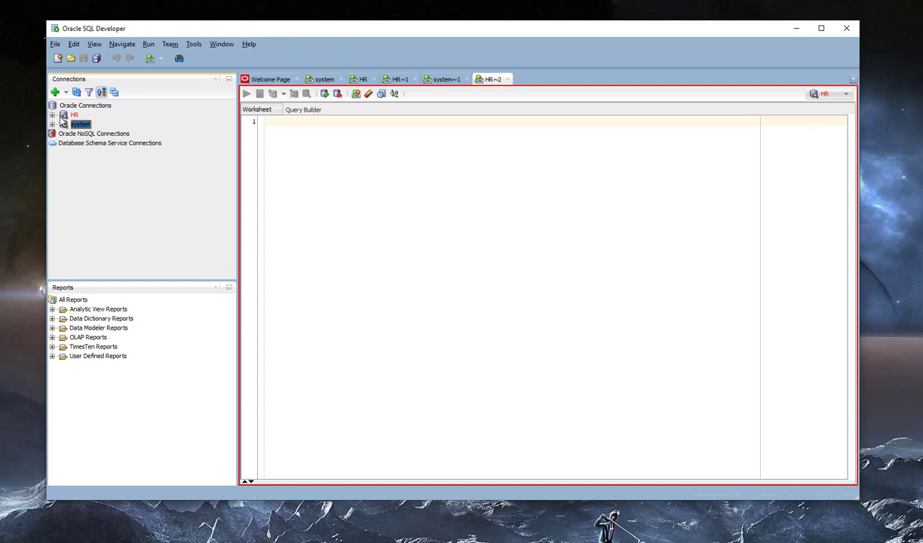
left_click(443, 79)
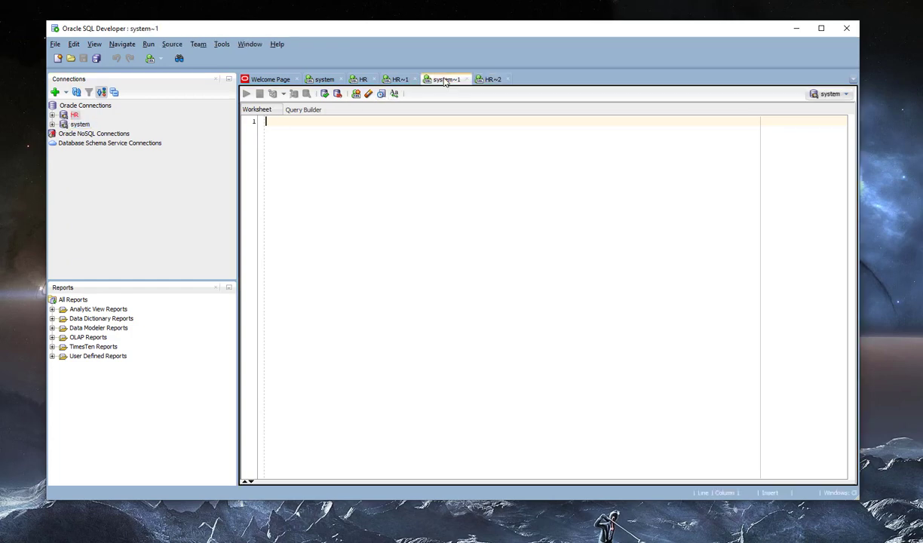
left_click(488, 79)
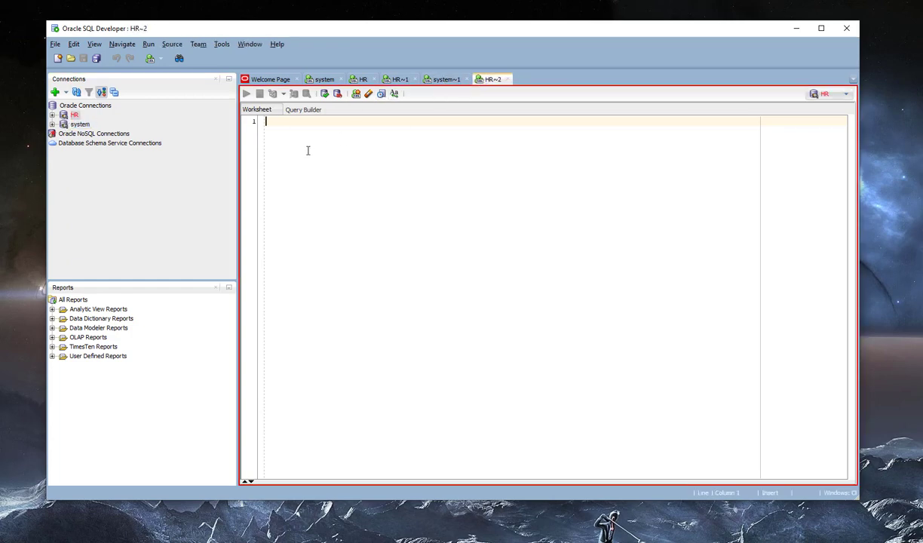
type("selec")
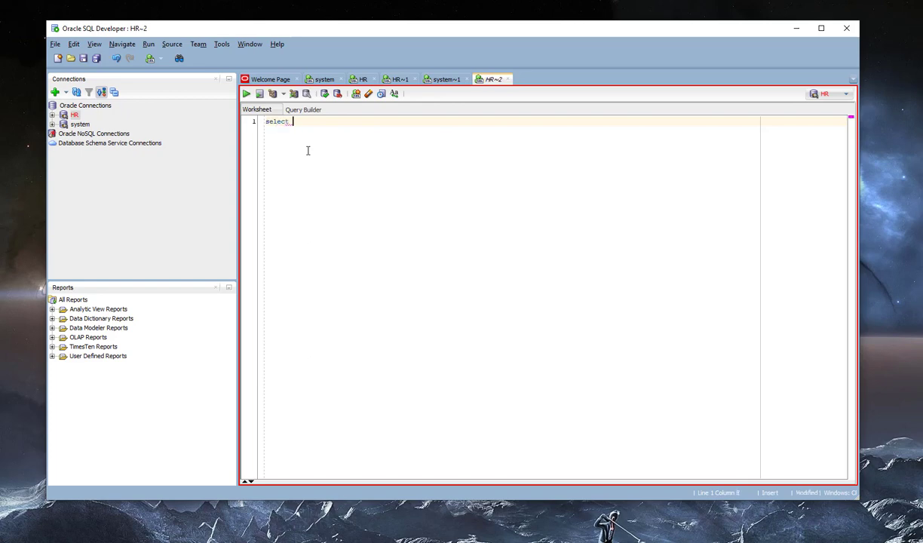
type("t * from jobs")
key("ctrl+Return")
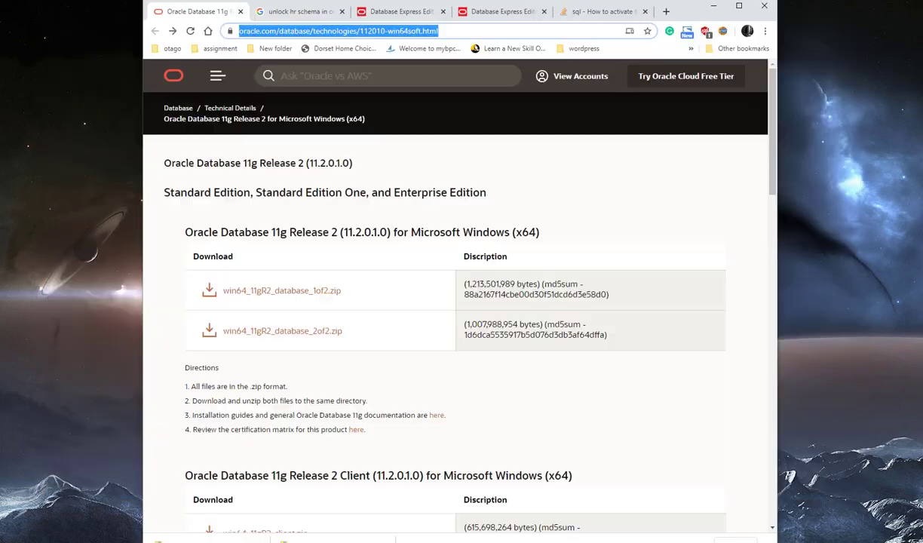
- Move the browser window aside and switch to the SQL*Plus console
key("alt+Tab")
left_click_drag(682, 14, 0, 24)
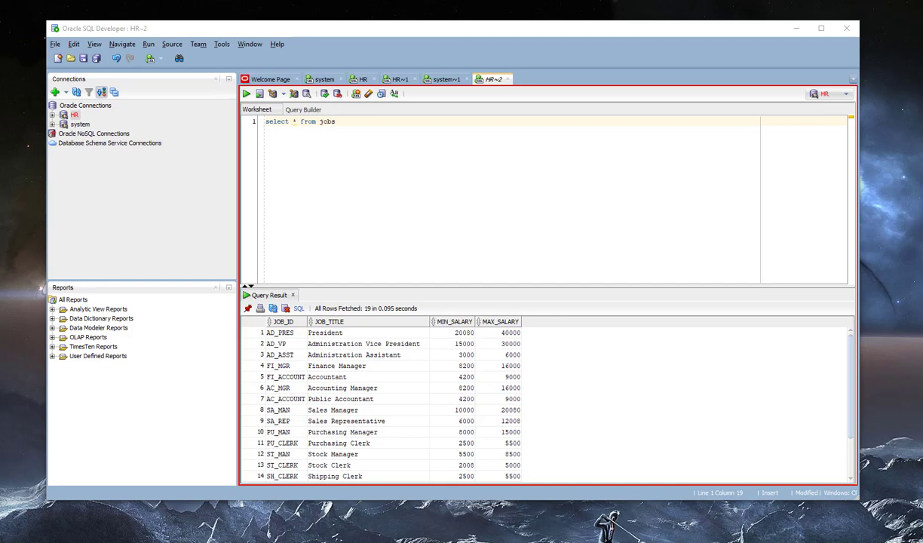
key("alt+Tab")
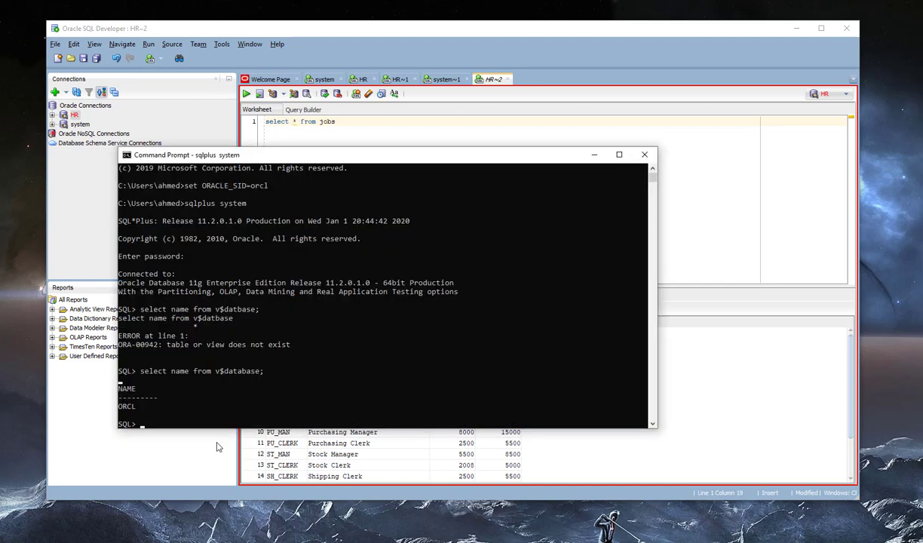
- Paste and run ALTER USER hr IDENTIFIED BY … ACCOUNT UNLOCK in SQL*Plus, then bring up the HR connection's actions
left_click(186, 417)
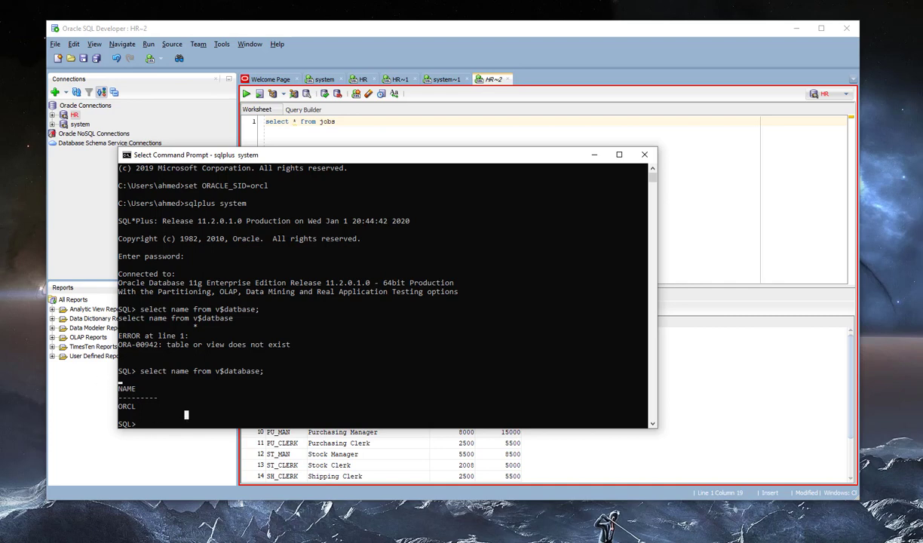
key("alt+Tab")
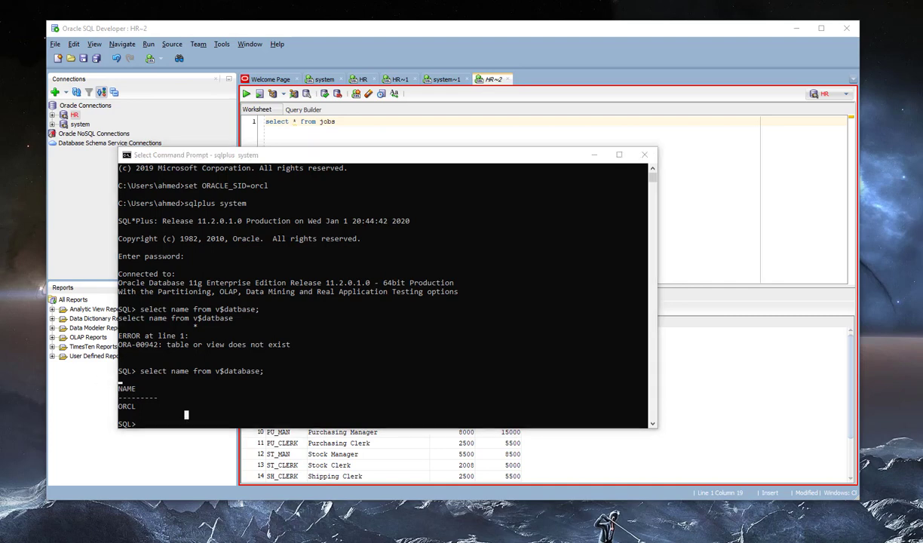
left_click(215, 421)
right_click(214, 423)
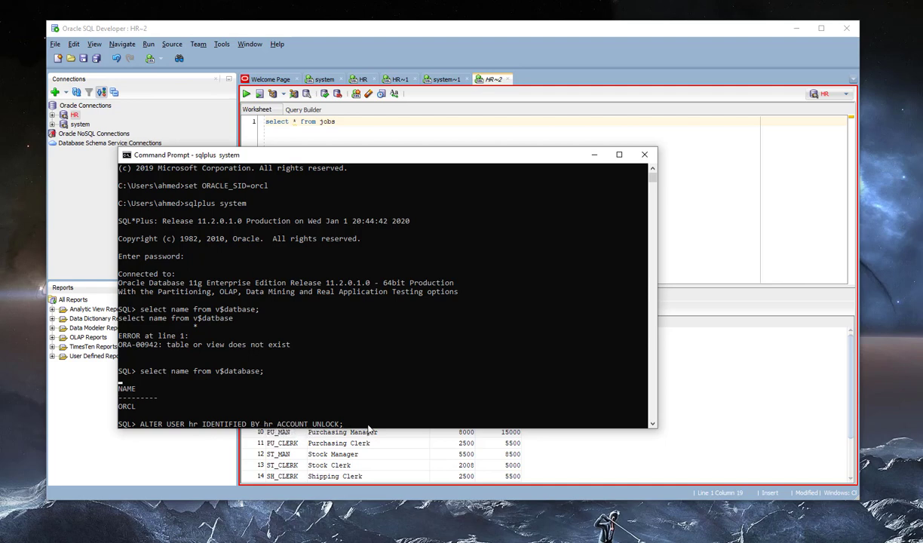
key("Return")
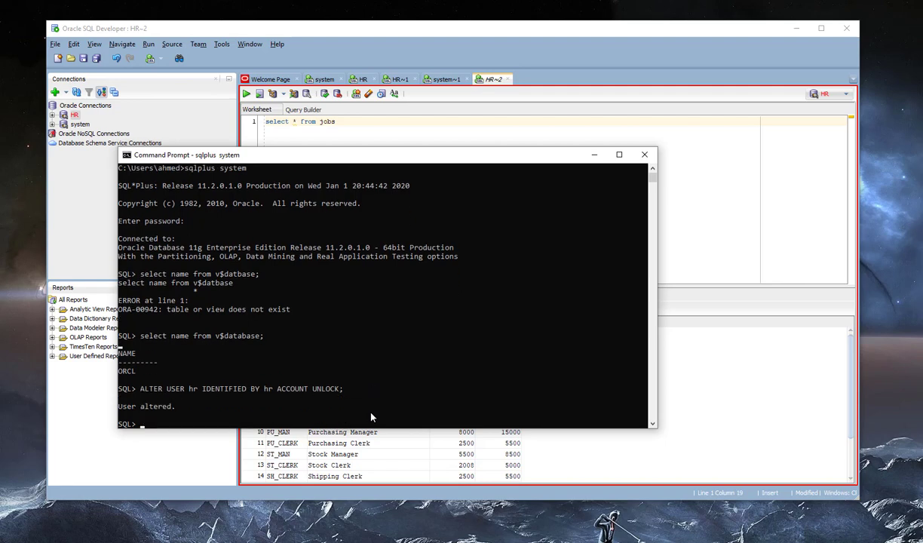
left_click(68, 119)
right_click(68, 118)
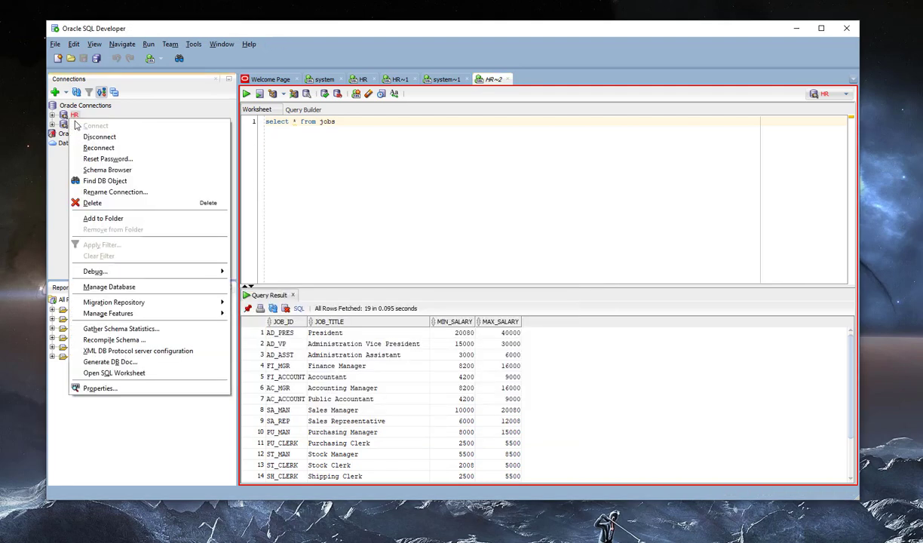
- Disconnect and retry the HR connection, dismissing the invalid login errors
left_click(96, 136)
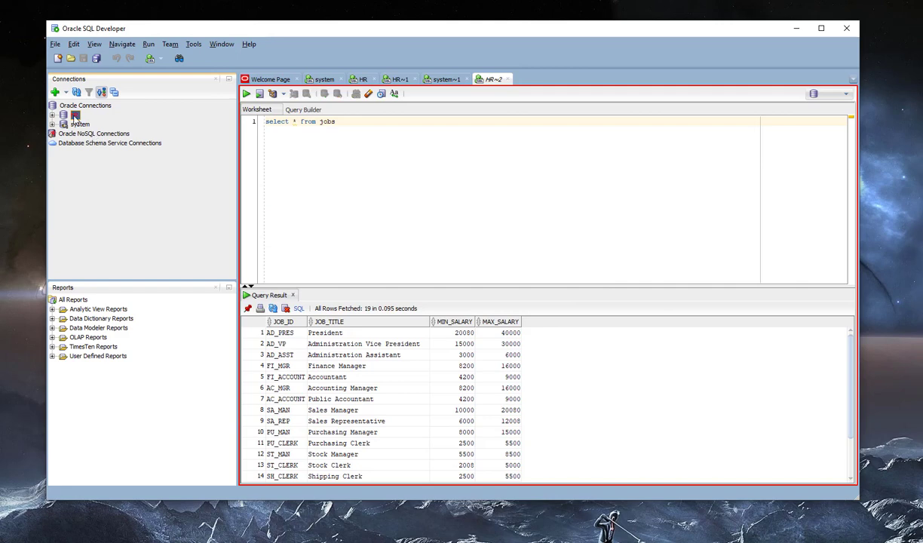
right_click(75, 118)
left_click(91, 122)
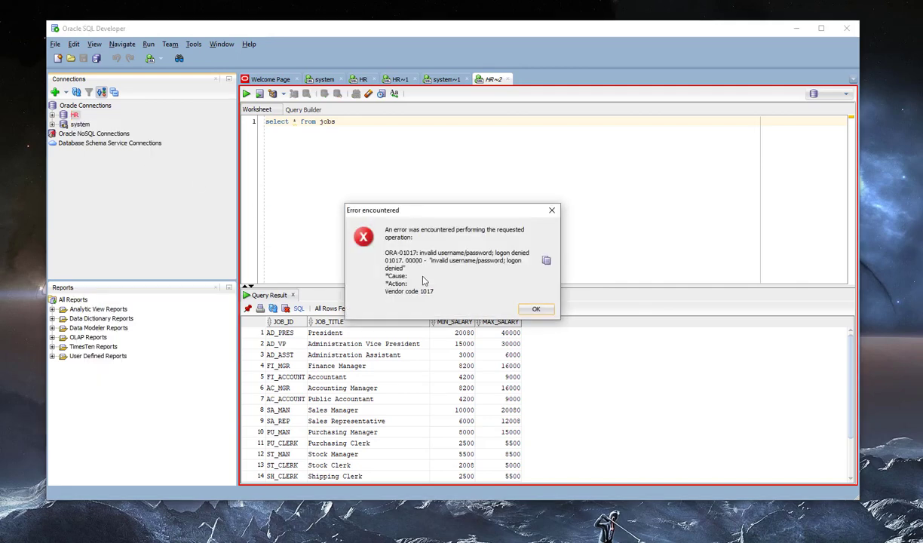
left_click(534, 309)
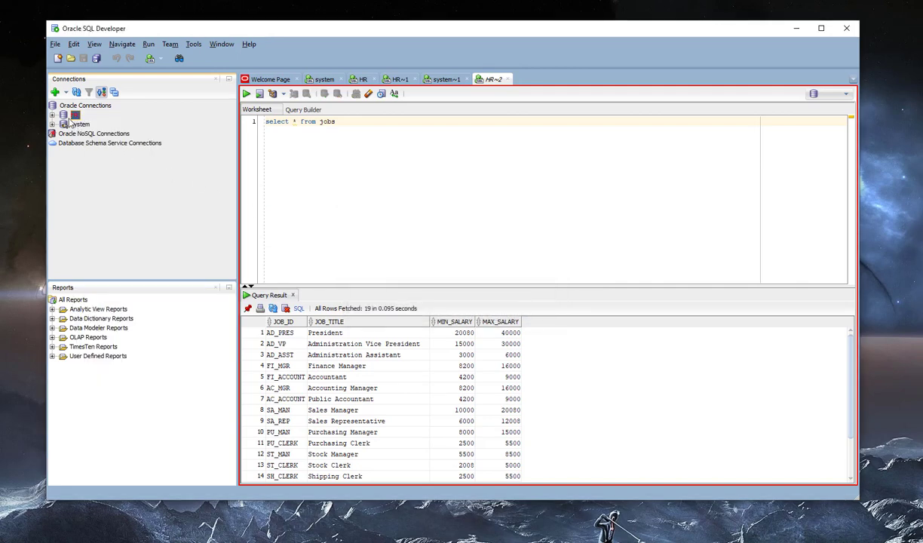
double_click(65, 122)
left_click(531, 308)
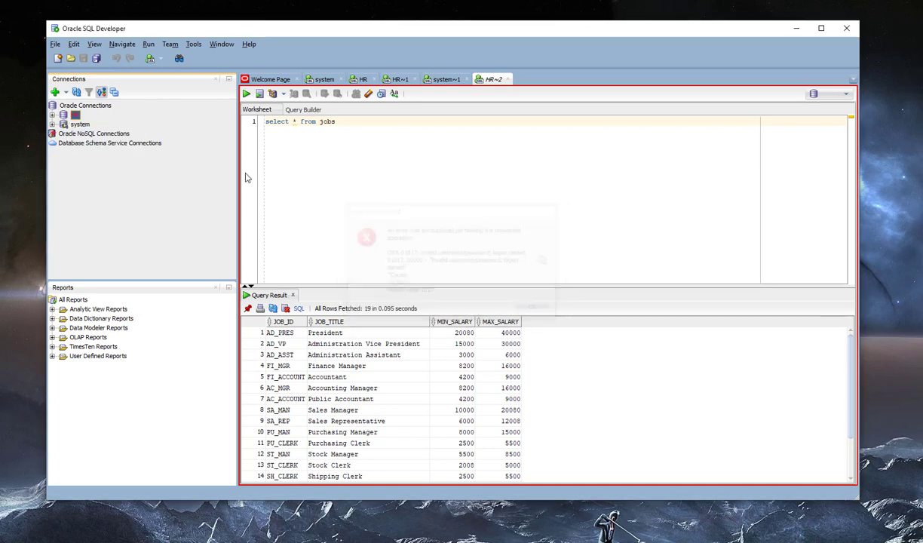
- Replace the HR connection's stored password with the new one, test it, and connect
left_click(54, 92)
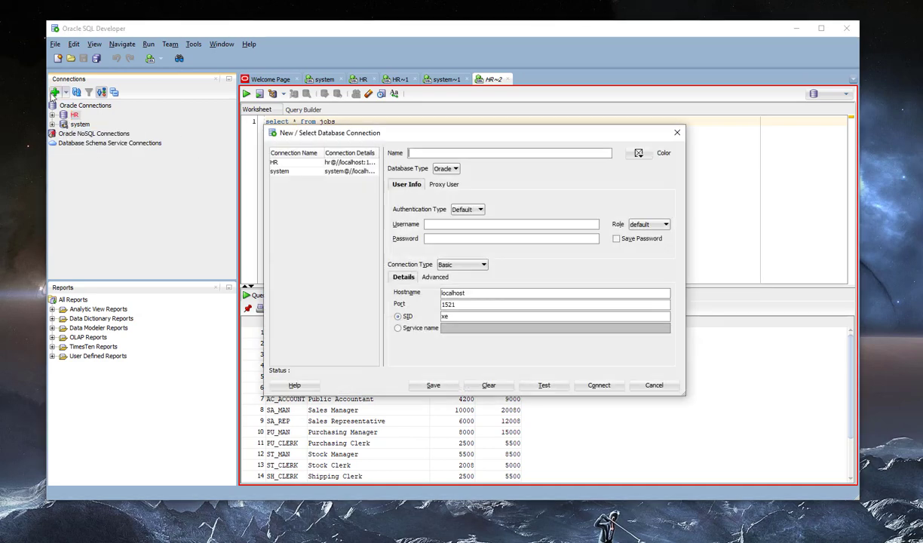
left_click(277, 162)
double_click(465, 238)
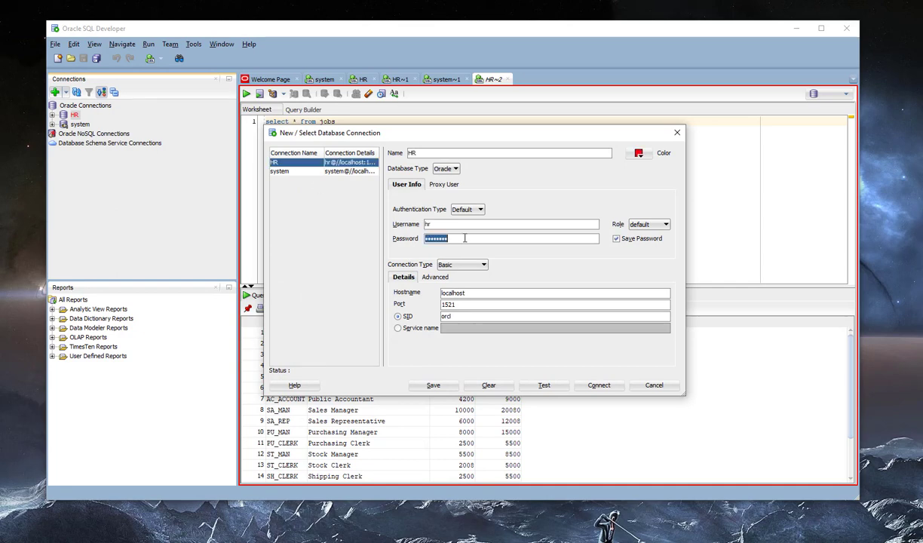
type("hr")
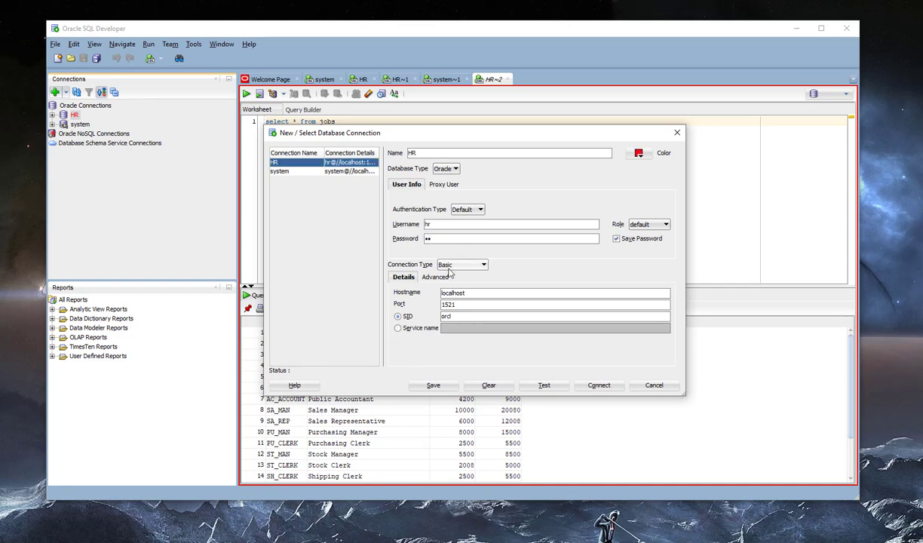
left_click(544, 386)
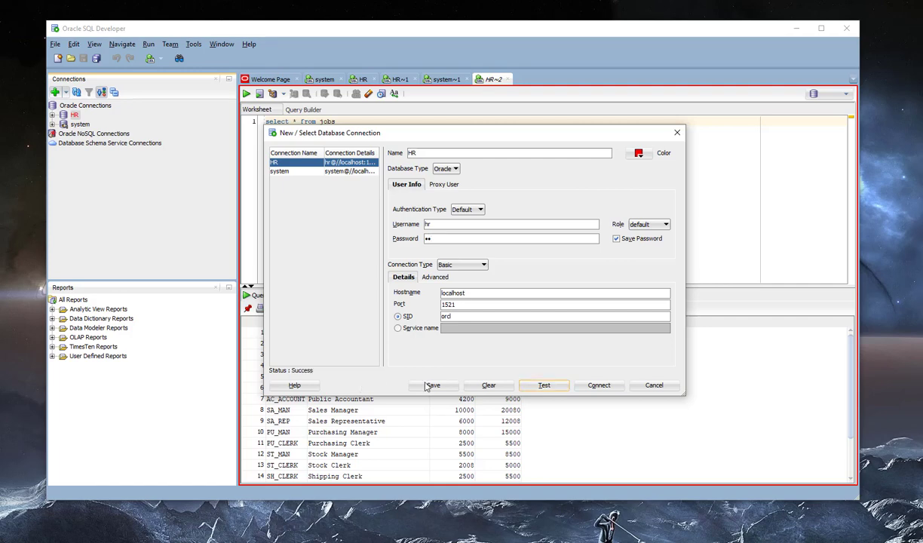
left_click(598, 386)
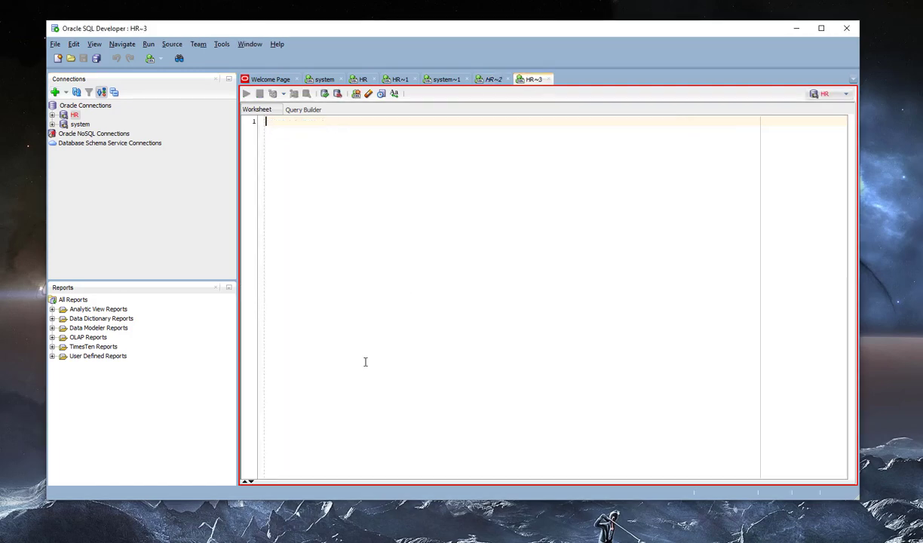
- Recall the previous unlock statement in SQL*Plus, then return to the SQL Developer worksheet
left_click(256, 541)
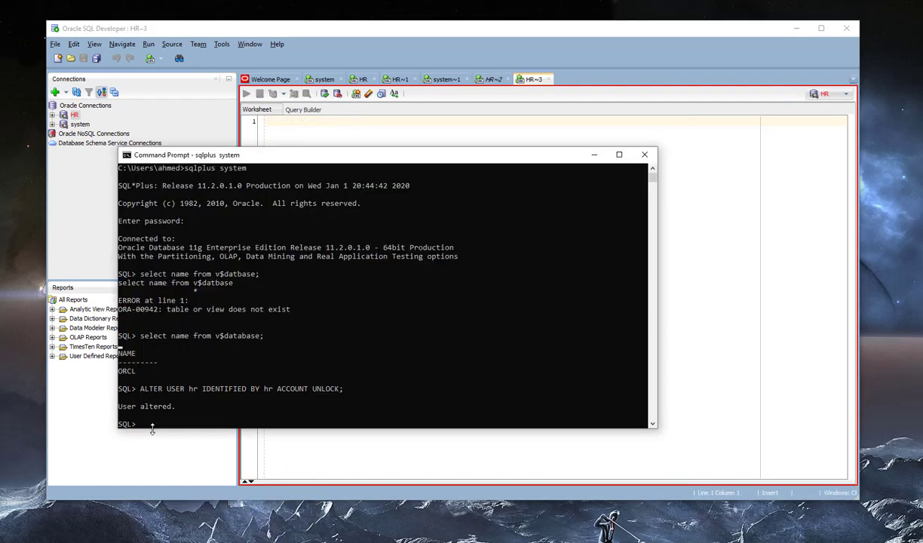
key("Up")
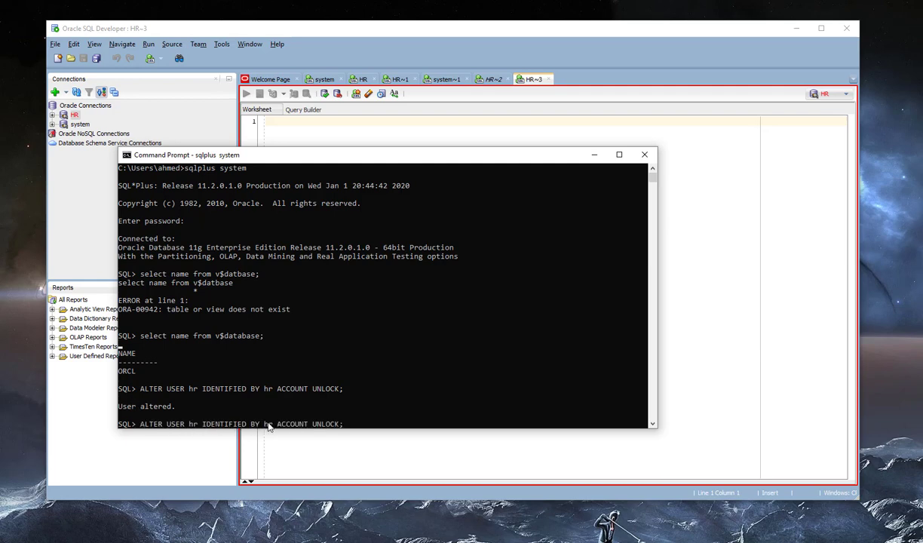
left_click(433, 30)
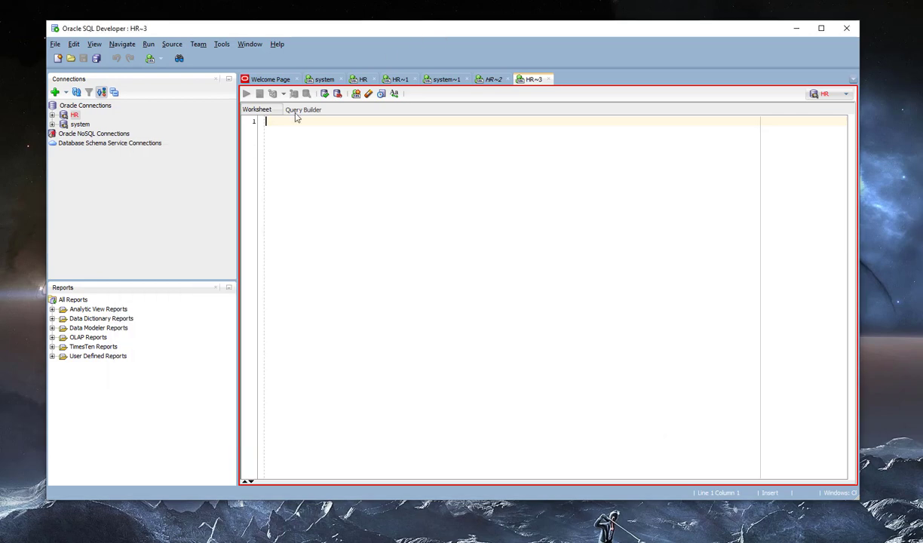